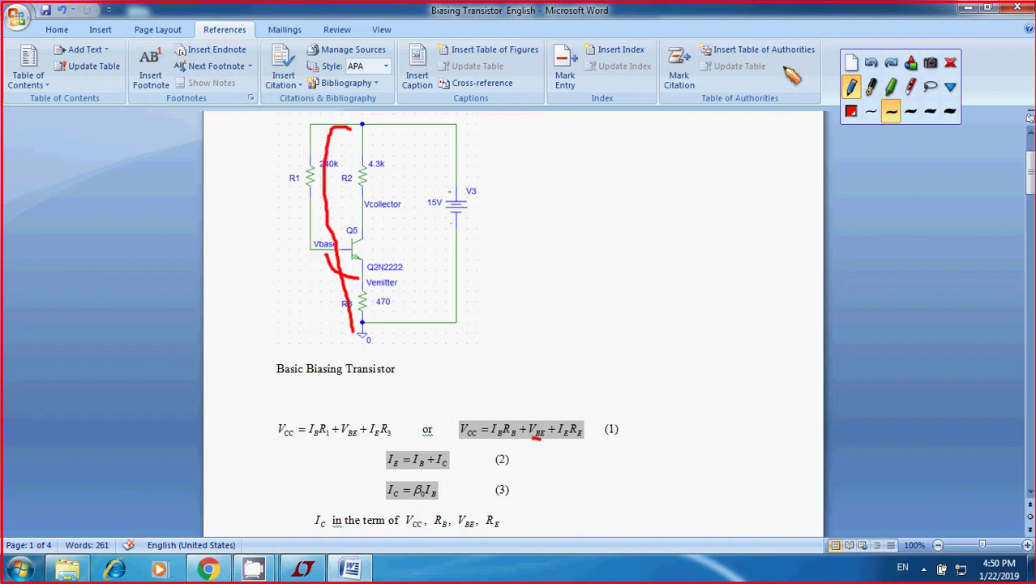
Step: Clear the red pen annotations from the biasing circuit and equations (1) to (3)
left_click(851, 64)
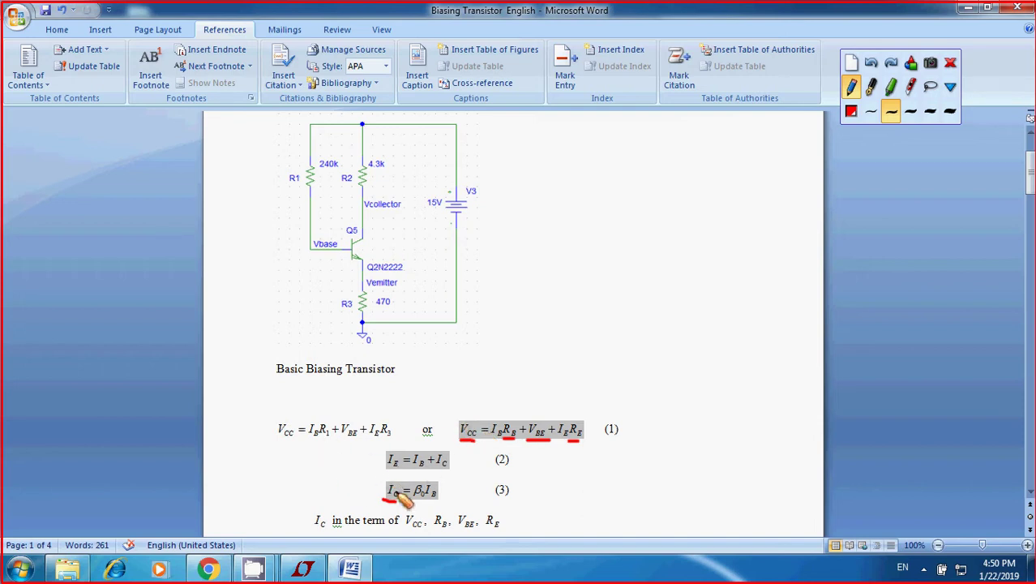
left_click(853, 63)
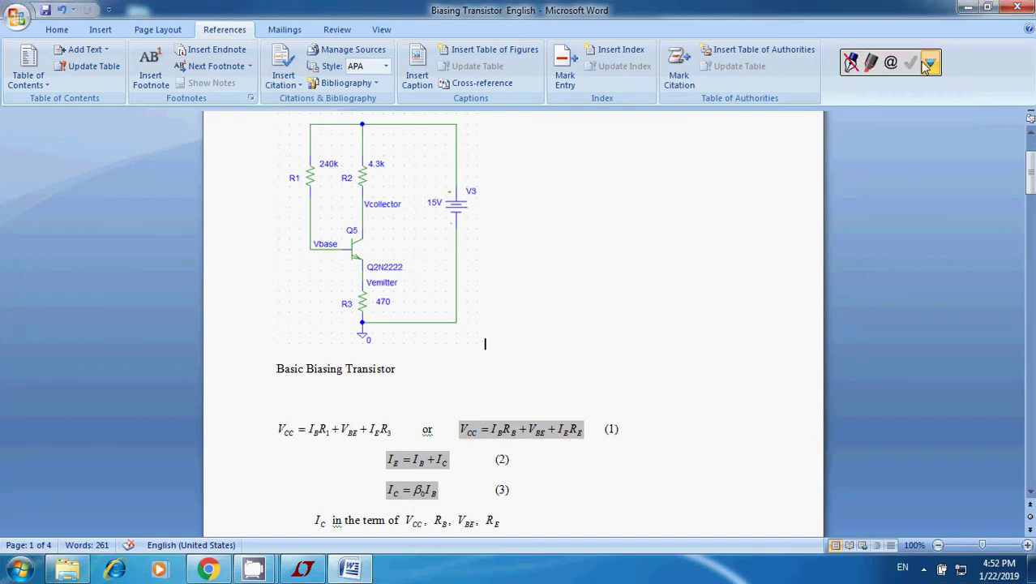
Step: Mark up the derivation by underlining I_B = I_C/β0 and I_C in the substitution line, and drawing a line up to equation (1)
scroll(859, 73, "down", 5)
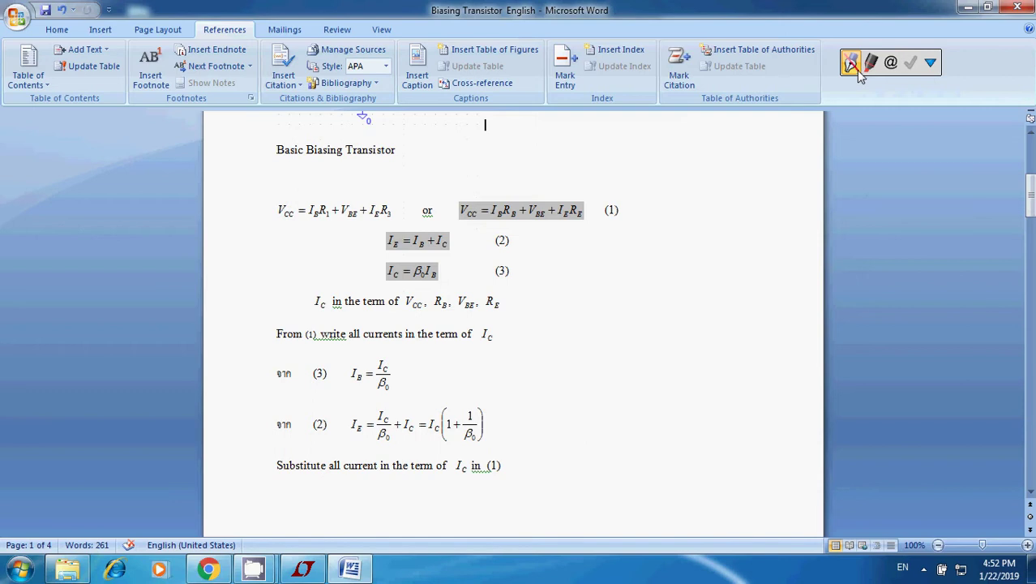
left_click(930, 62)
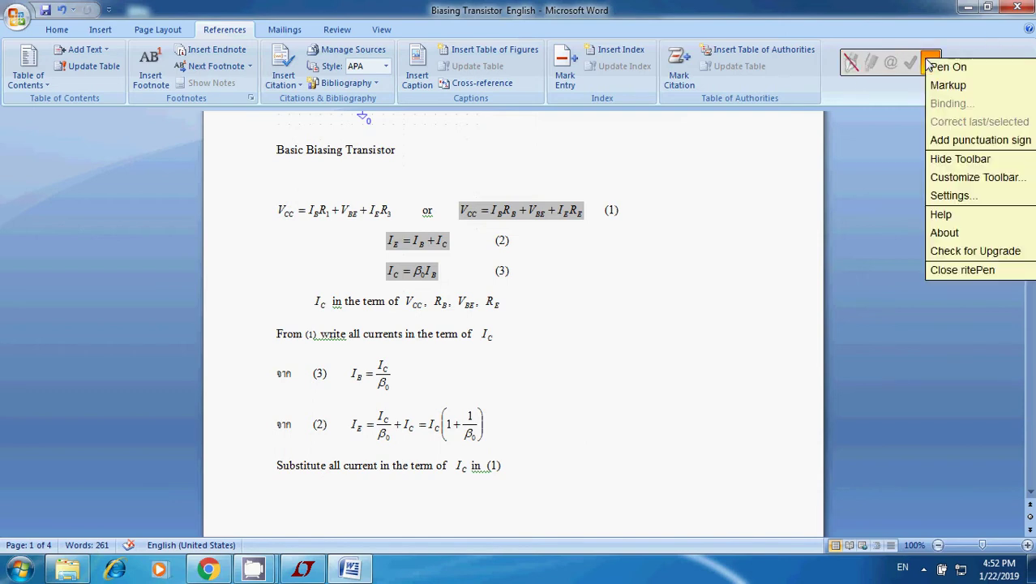
left_click(938, 90)
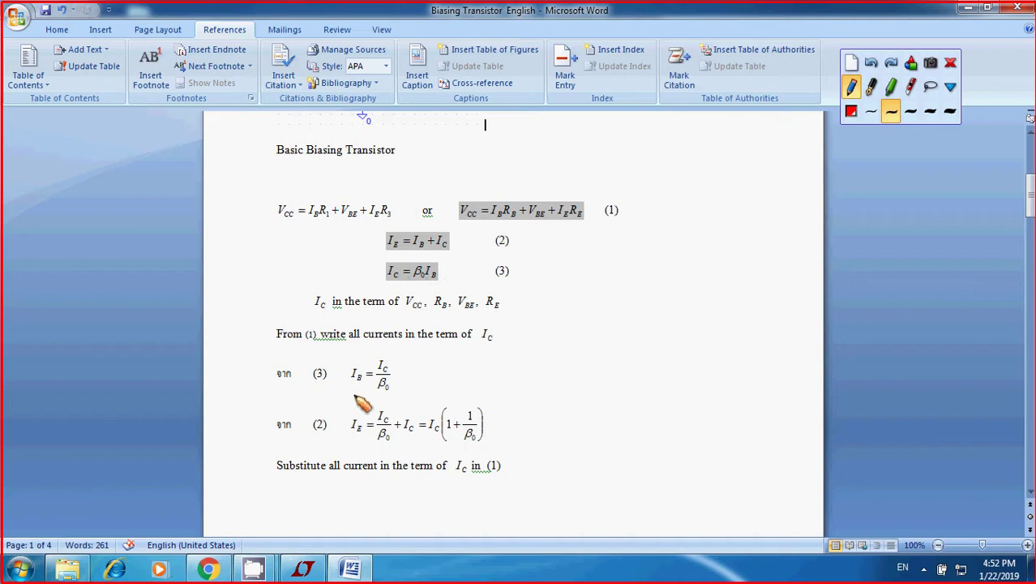
left_click_drag(358, 389, 387, 390)
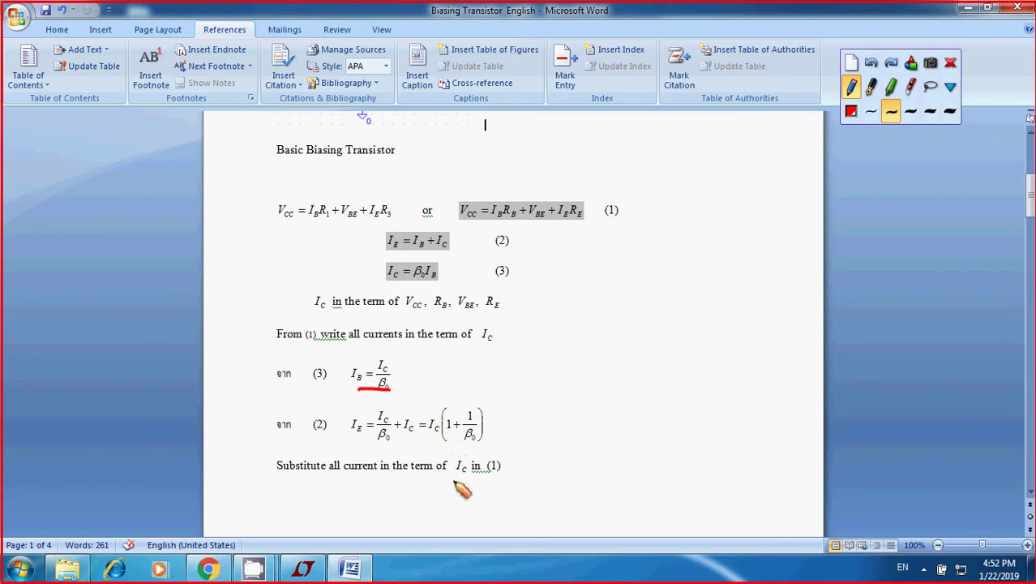
mouse_move(446, 479)
left_mouse_down()
mouse_move(482, 478)
mouse_move(515, 382)
mouse_move(500, 213)
left_mouse_up()
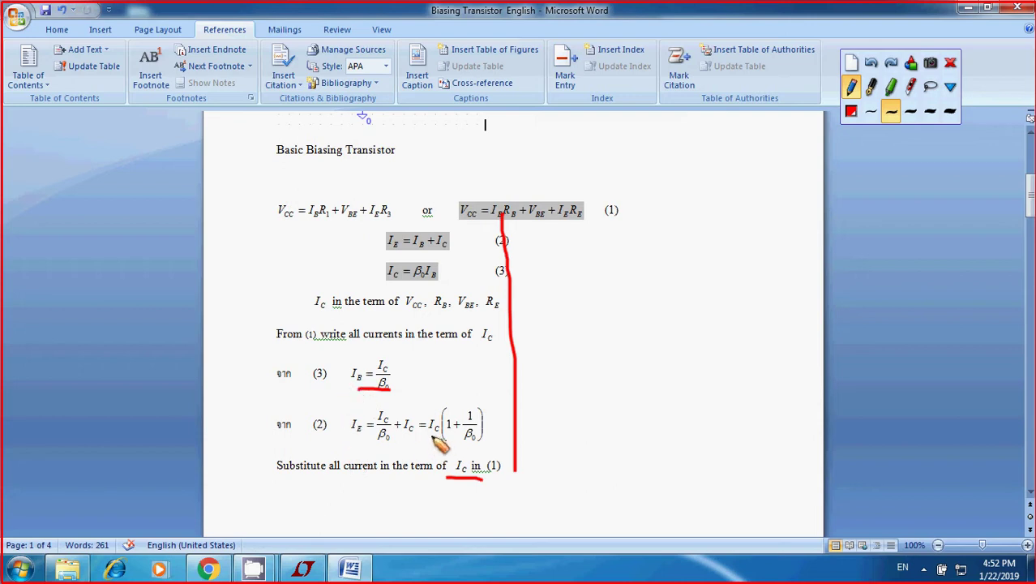
left_click(950, 64)
Step: Reactivate markup over the page 2 derivation of I_C and clear the old pen strokes
scroll(763, 238, "down", 10)
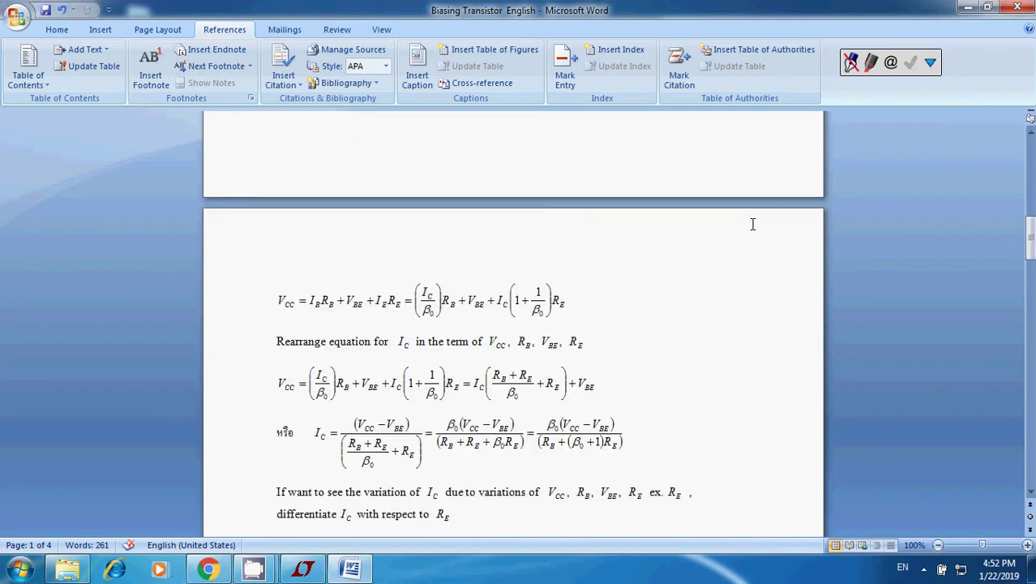
left_click(926, 64)
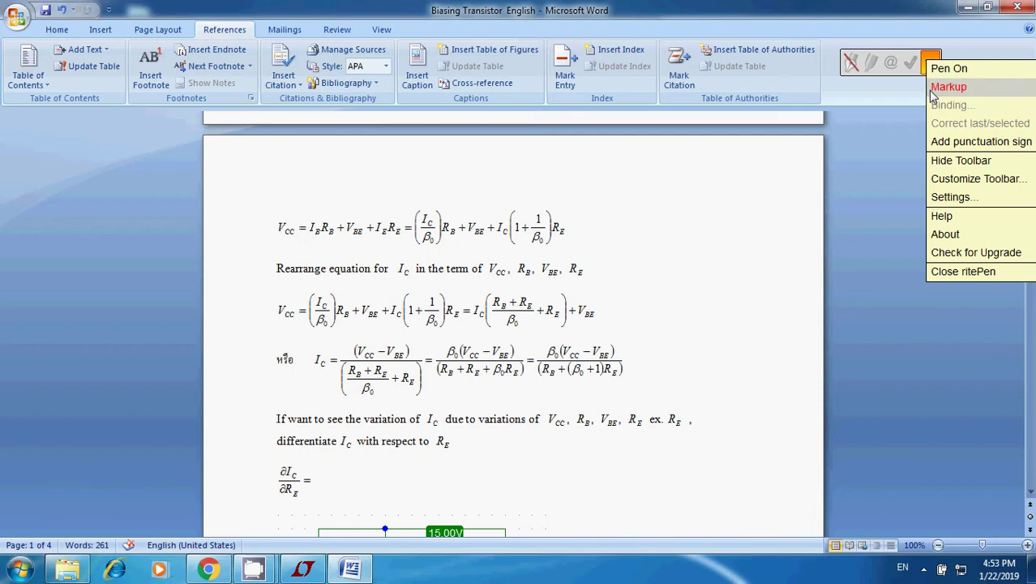
left_click(933, 87)
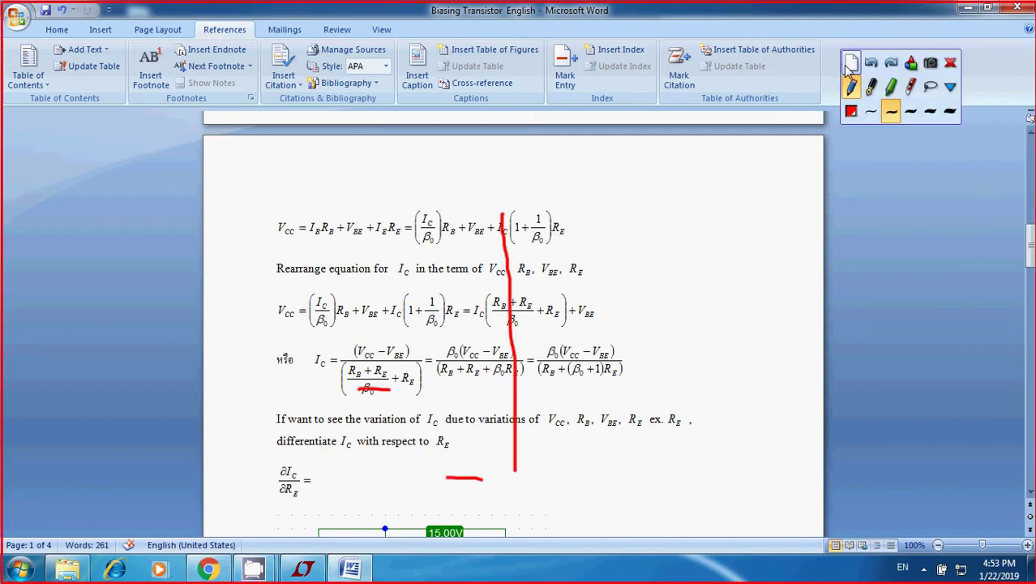
left_click(850, 65)
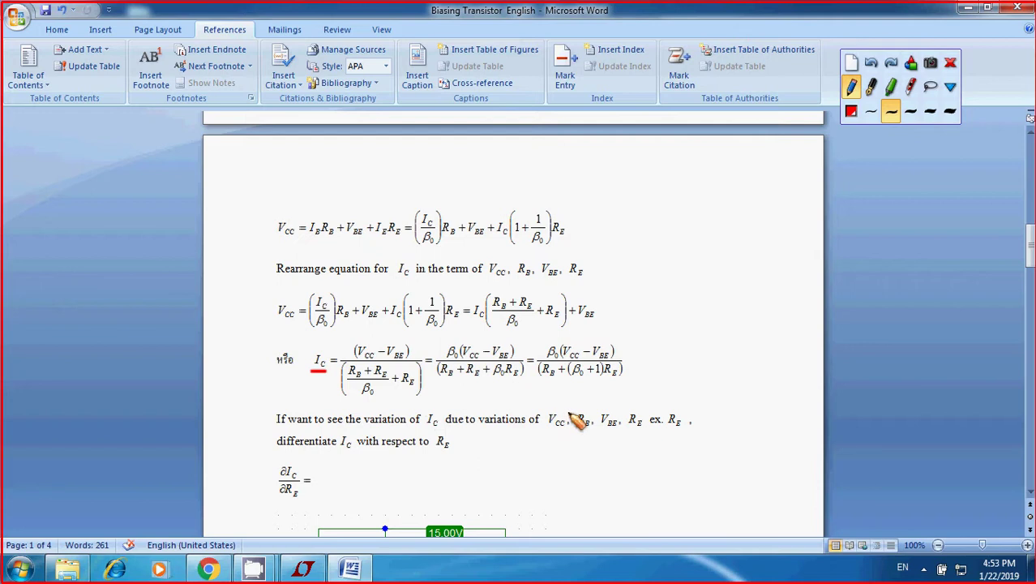
Step: Mark R_B and R_E in the final I_C expression, underline the example R_E in the text, and exit markup
left_click(548, 376)
left_click(606, 381)
left_click_drag(682, 434, 658, 435)
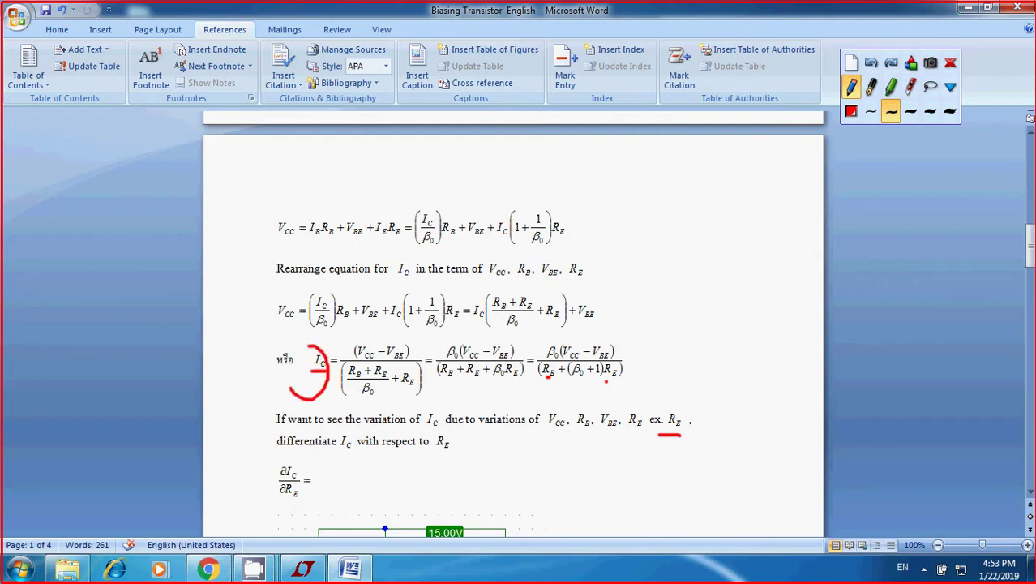
left_click(951, 65)
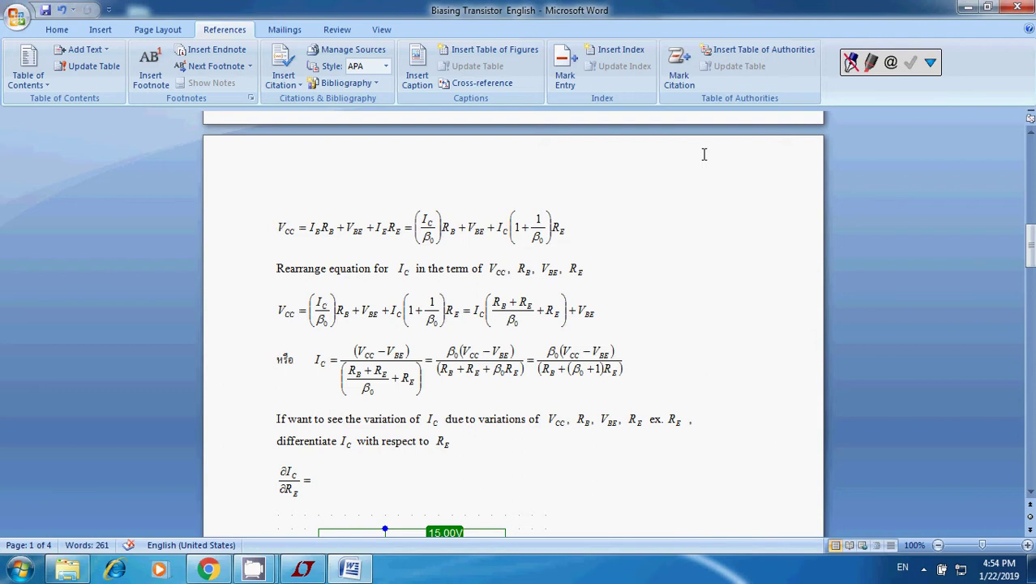
Step: View the simulated bias circuit in the document, then switch to LTspice and create a new blank schematic
scroll(703, 154, "down", 3)
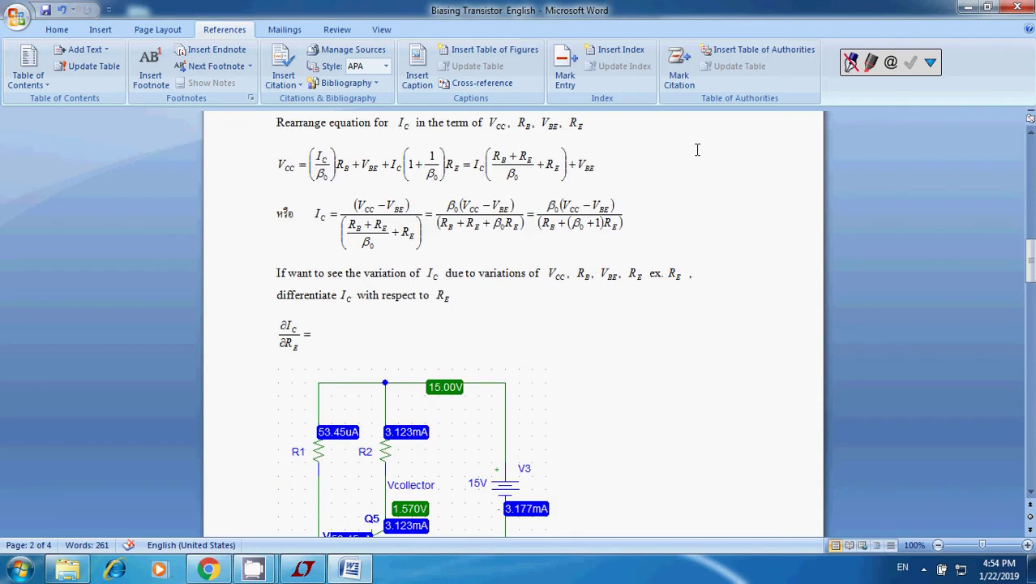
scroll(696, 150, "down", 3)
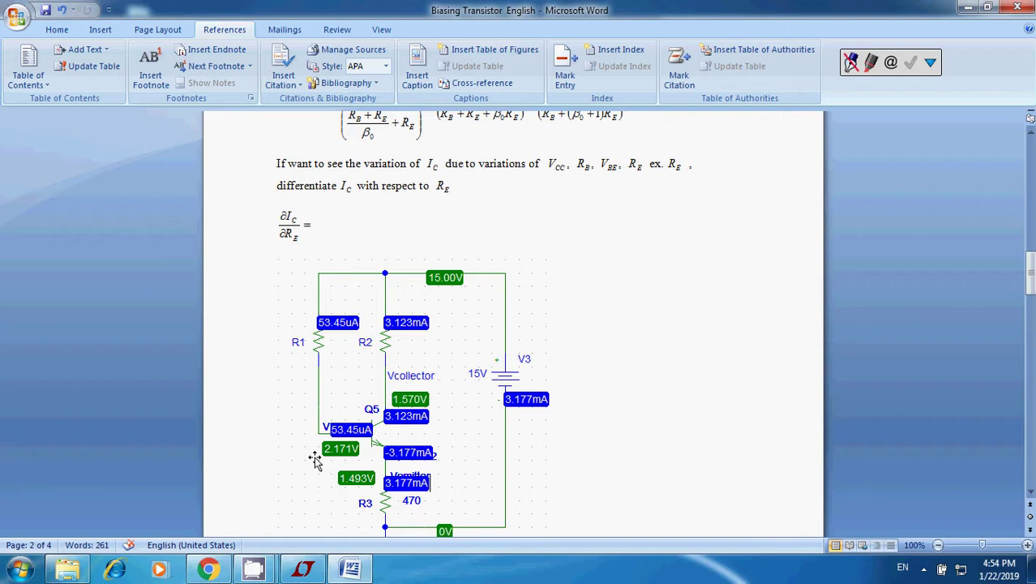
left_click(302, 571)
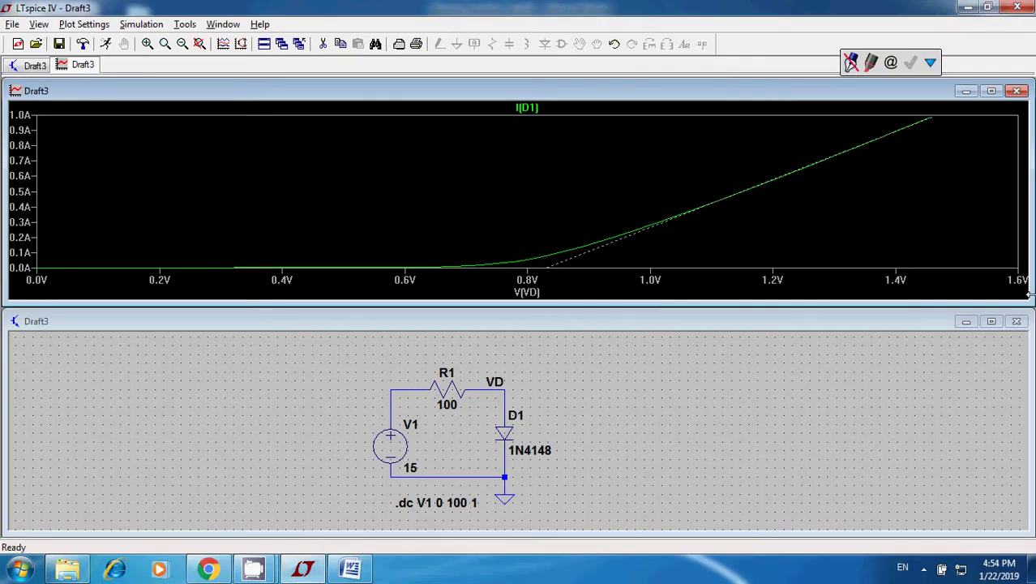
left_click(991, 321)
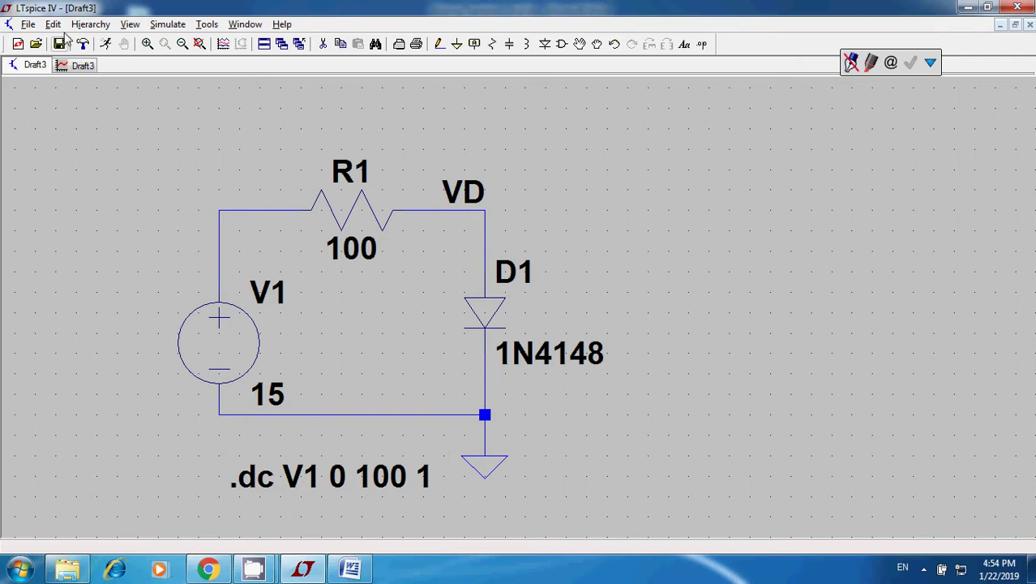
left_click(27, 24)
left_click(45, 38)
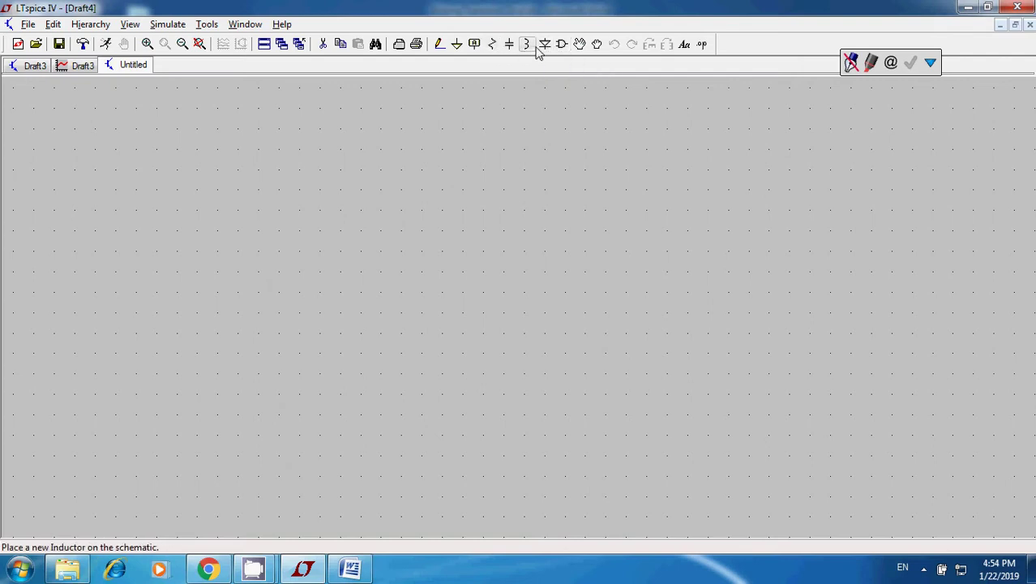
Step: Place a ground symbol in the lower middle of the blank schematic
left_click(458, 47)
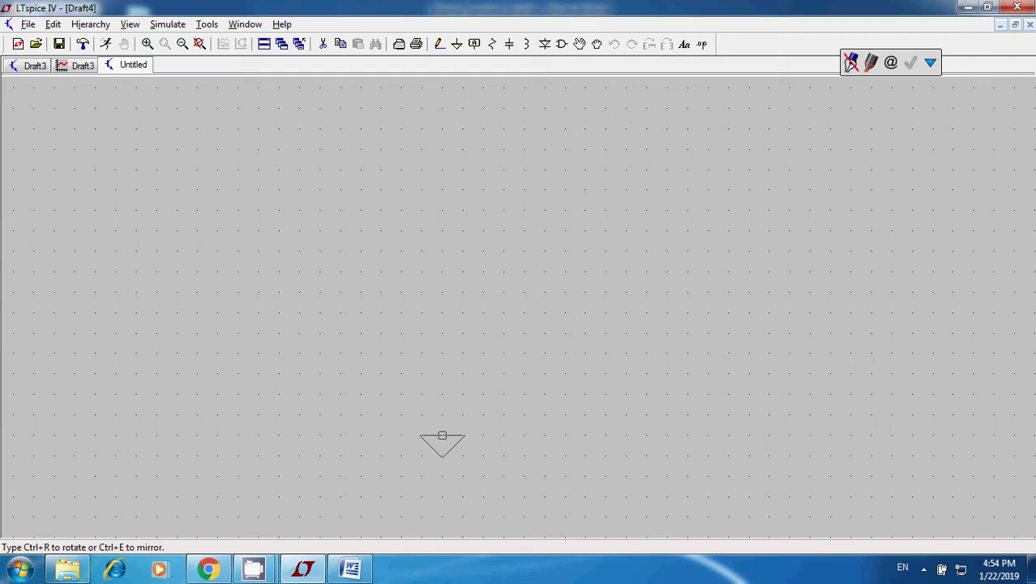
left_click(442, 435)
key("Escape")
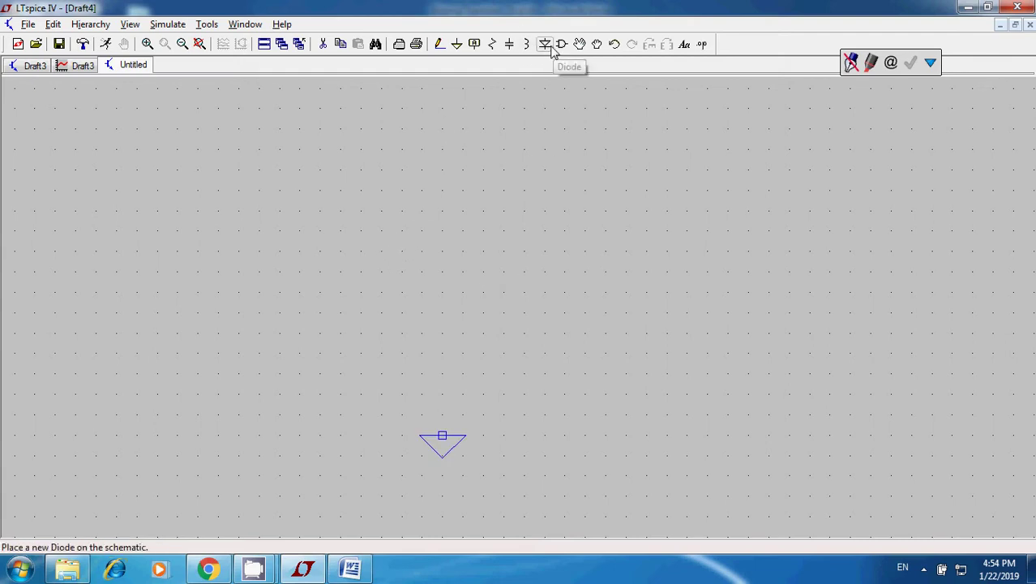
left_click(492, 45)
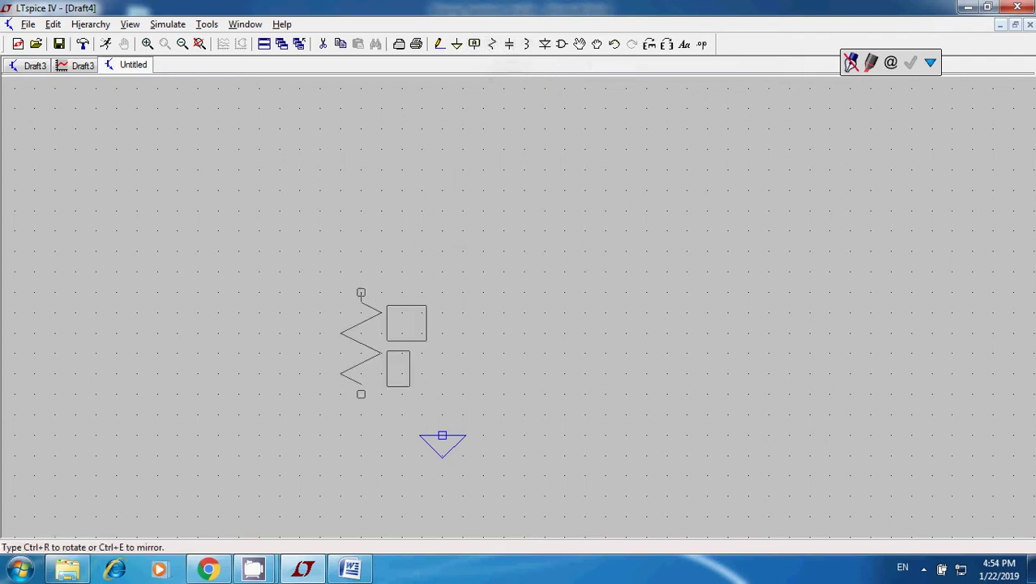
left_click(649, 43)
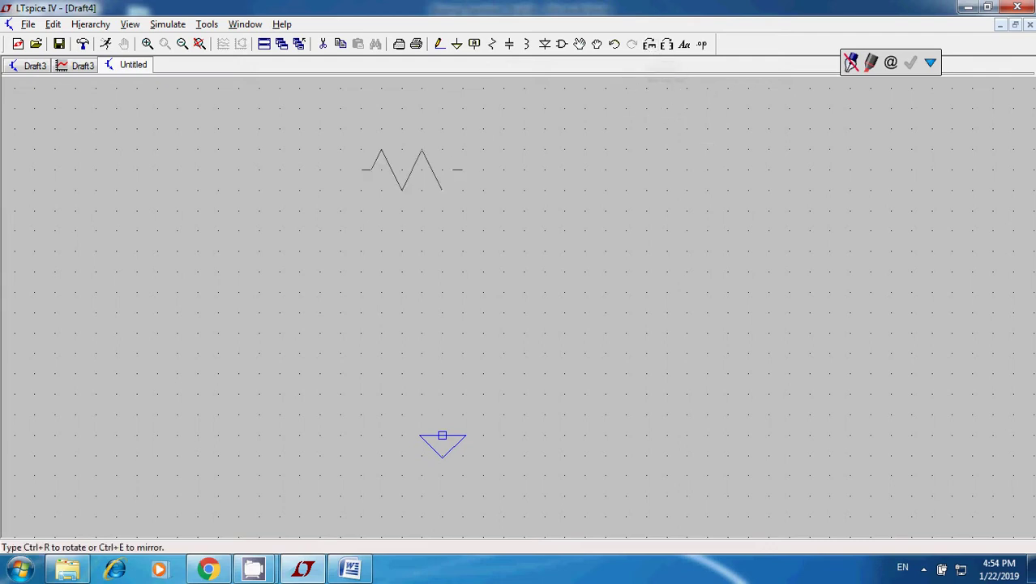
left_click(351, 191)
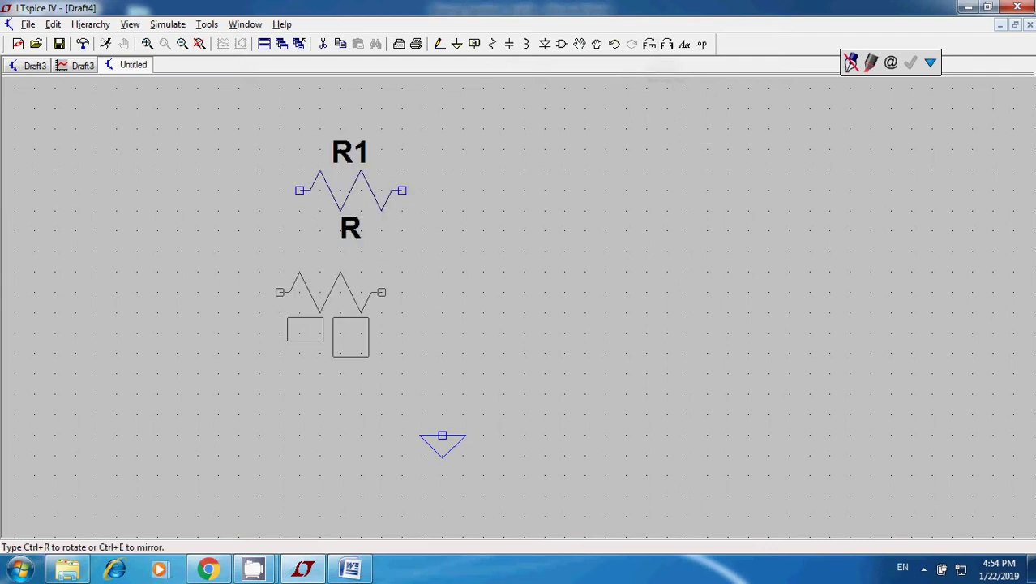
key("Escape")
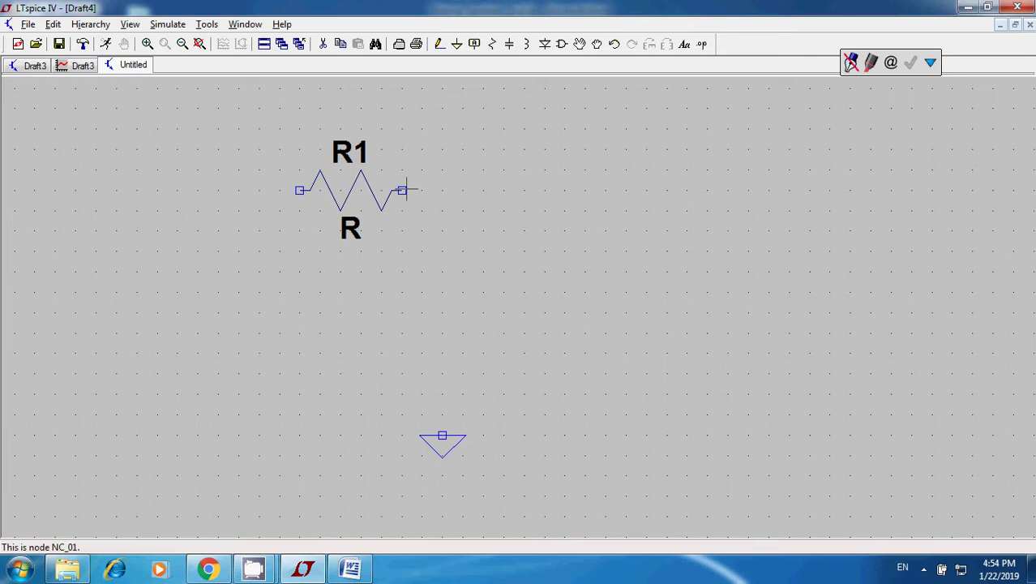
left_click(614, 45)
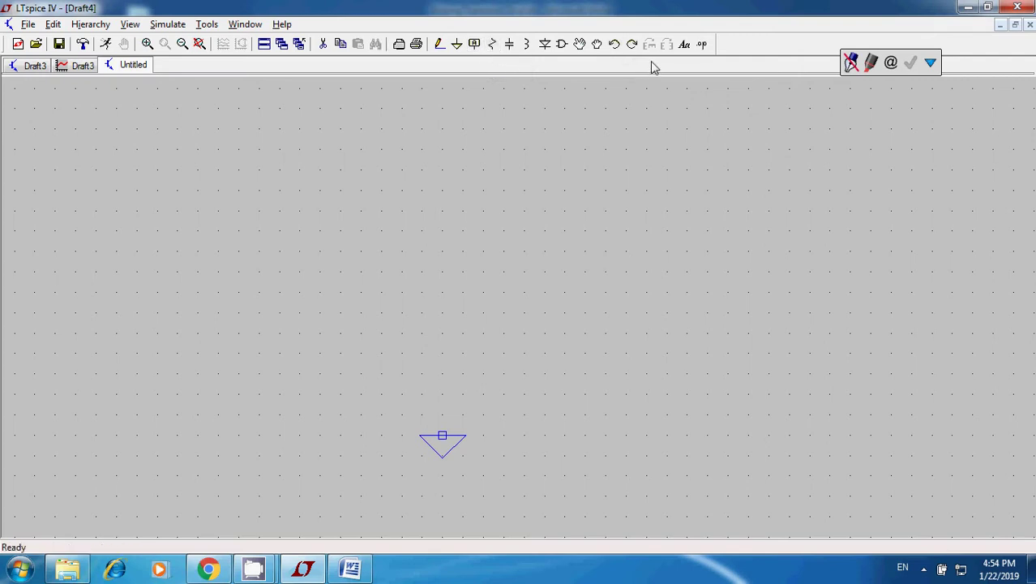
Step: Place three vertical resistors: two side by side in the upper area and a third below the first one
key("r")
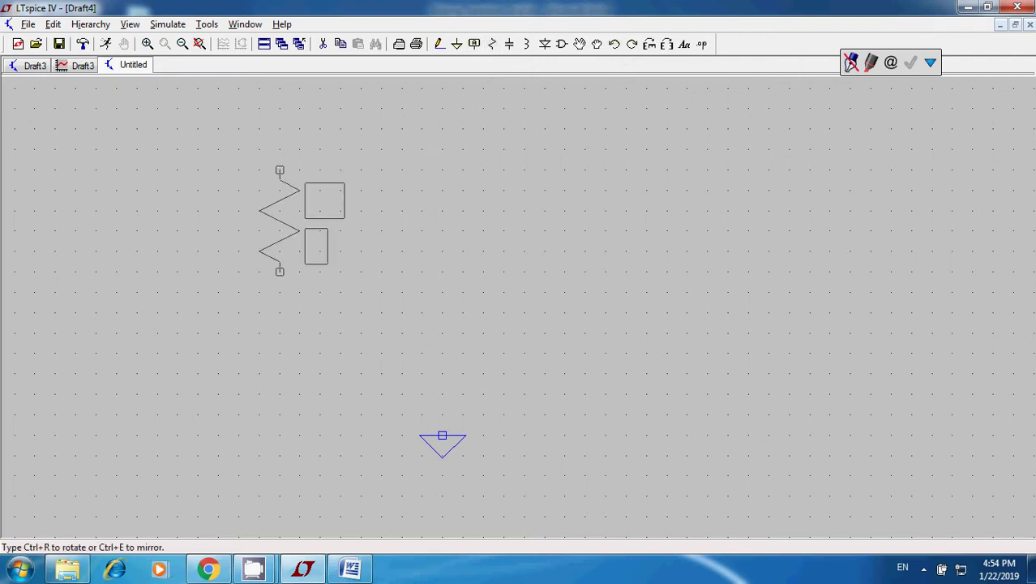
left_click(280, 221)
left_click(421, 220)
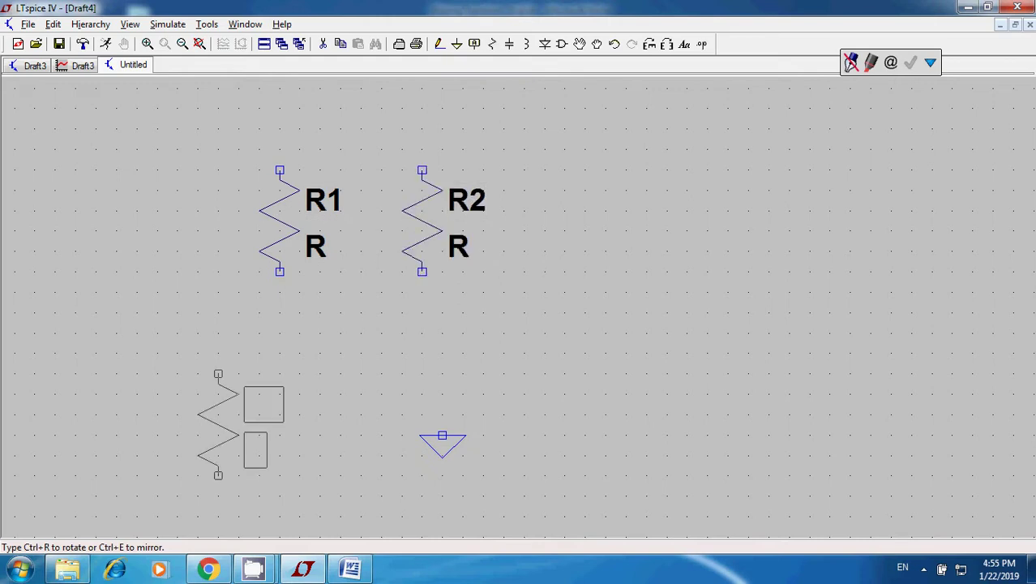
left_click(279, 383)
key("Escape")
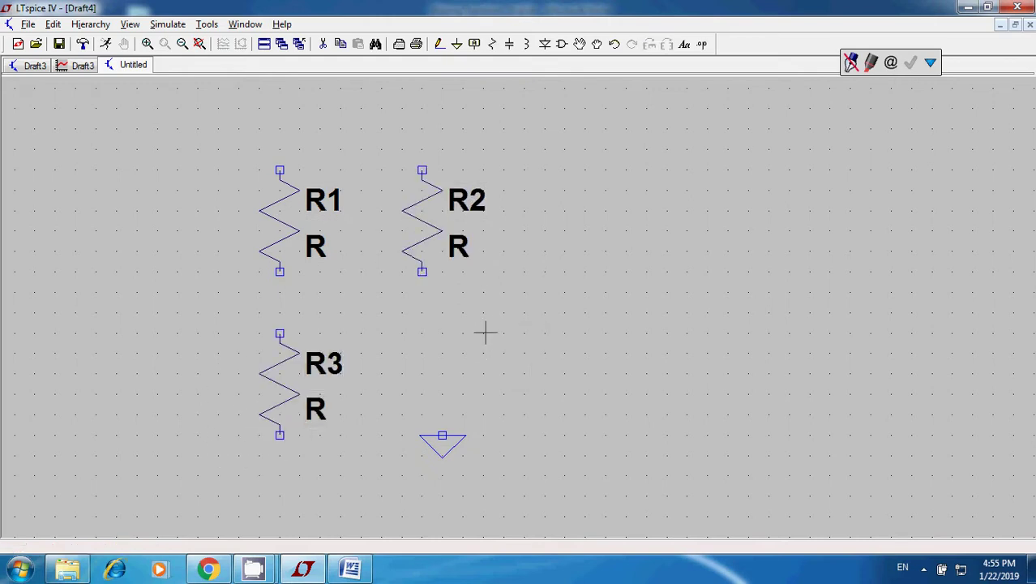
Step: Place a voltage source to the right of the resistors and the ground symbol
left_click(563, 44)
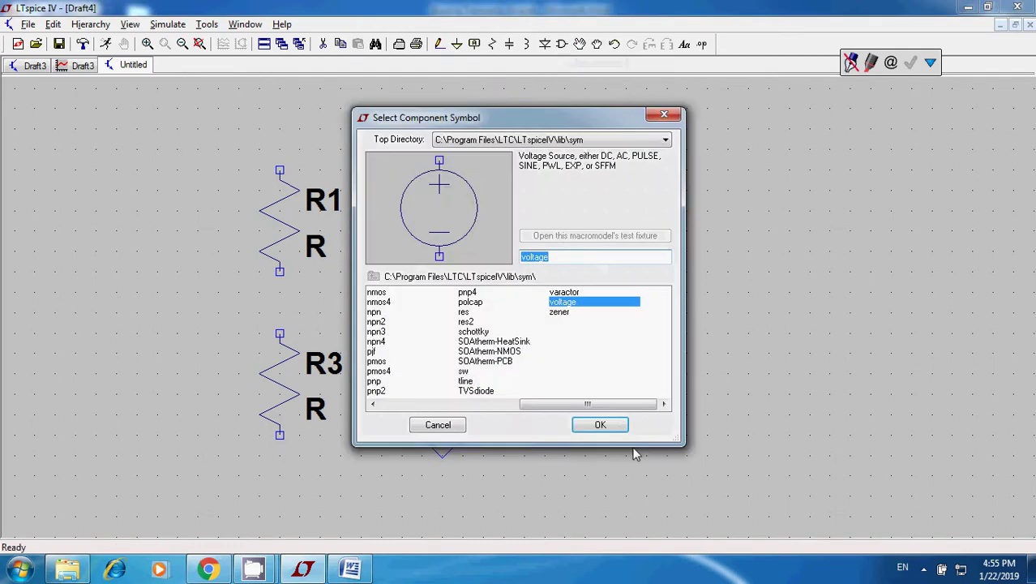
left_click(600, 424)
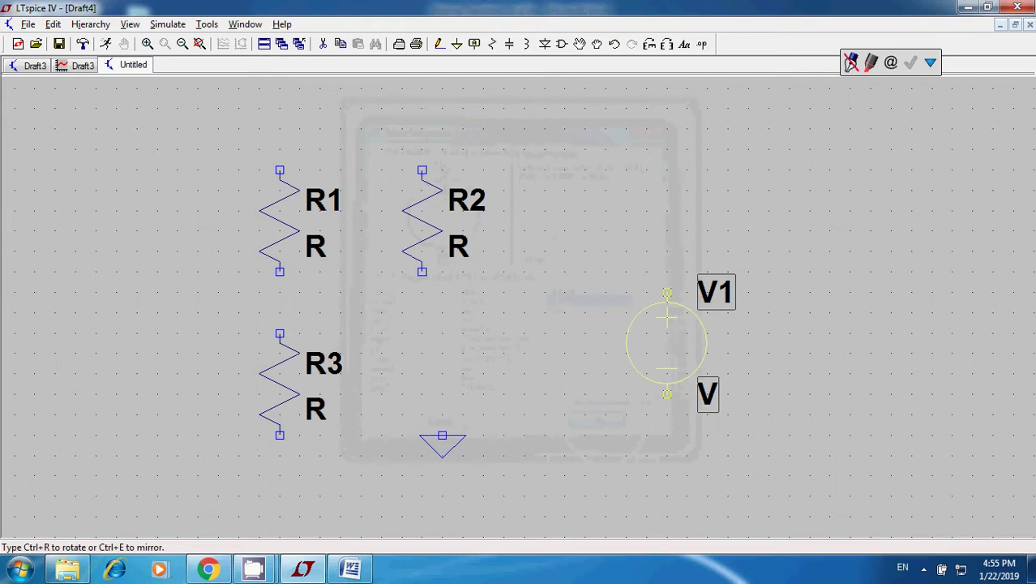
left_click(666, 318)
key("Escape")
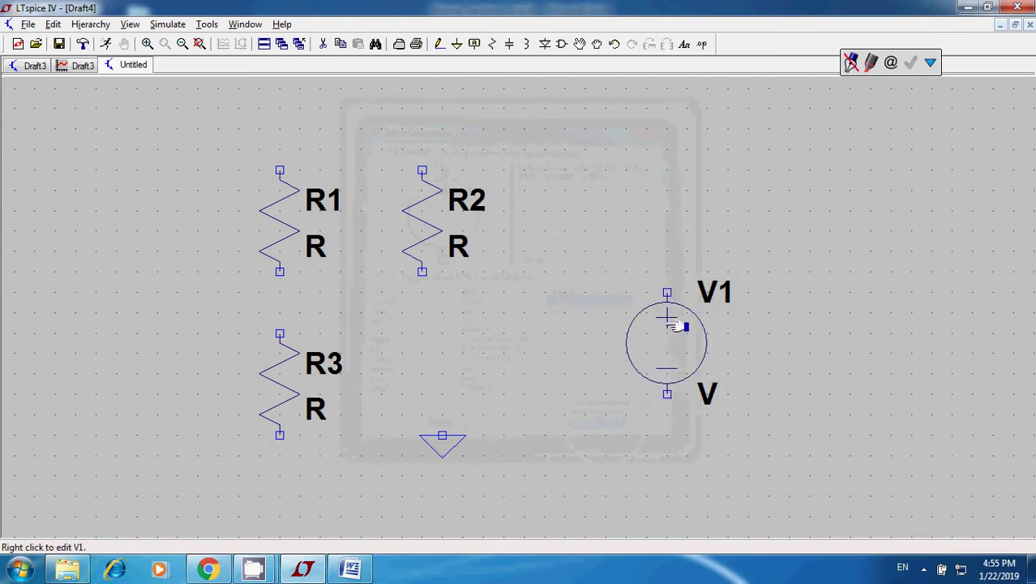
Step: Place an npn transistor between the third resistor and the voltage source, just above the ground symbol
left_click(562, 44)
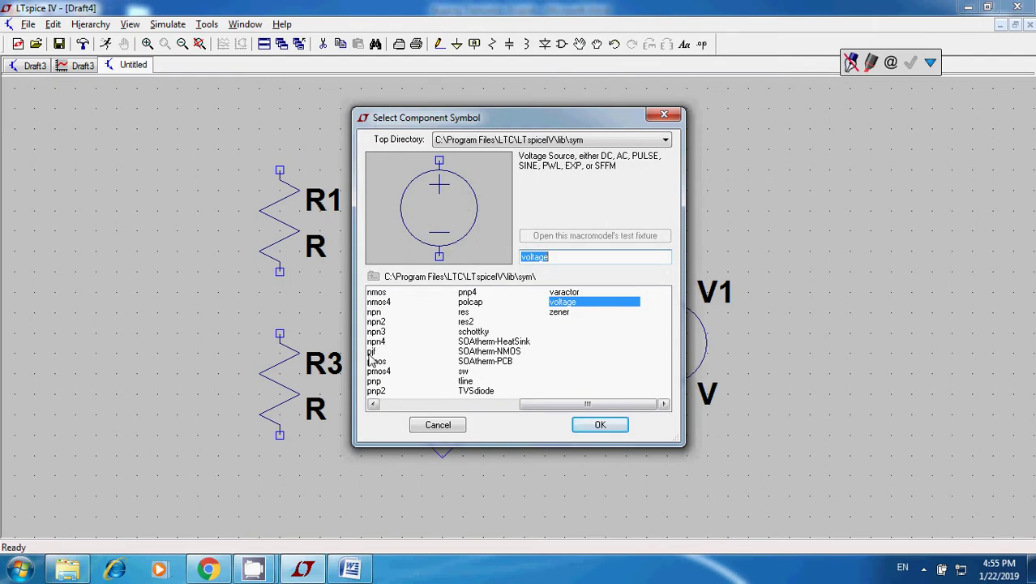
left_click(374, 313)
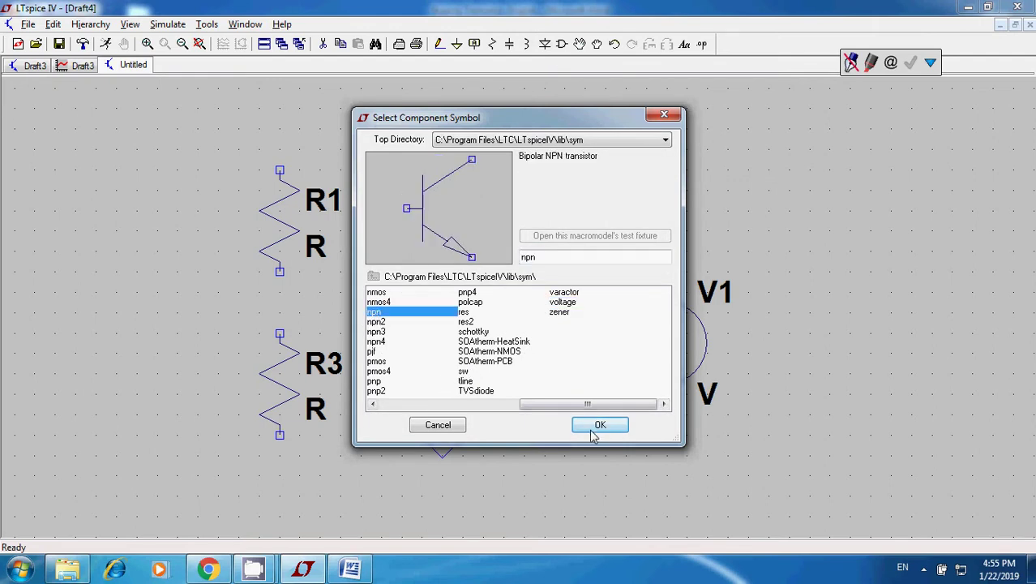
left_click(599, 426)
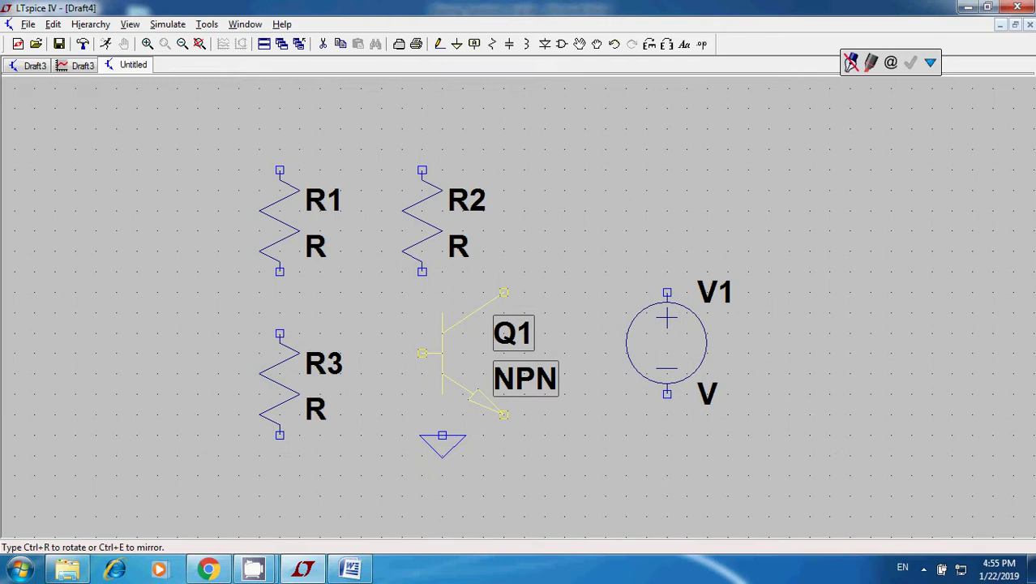
left_click(422, 292)
key("Escape")
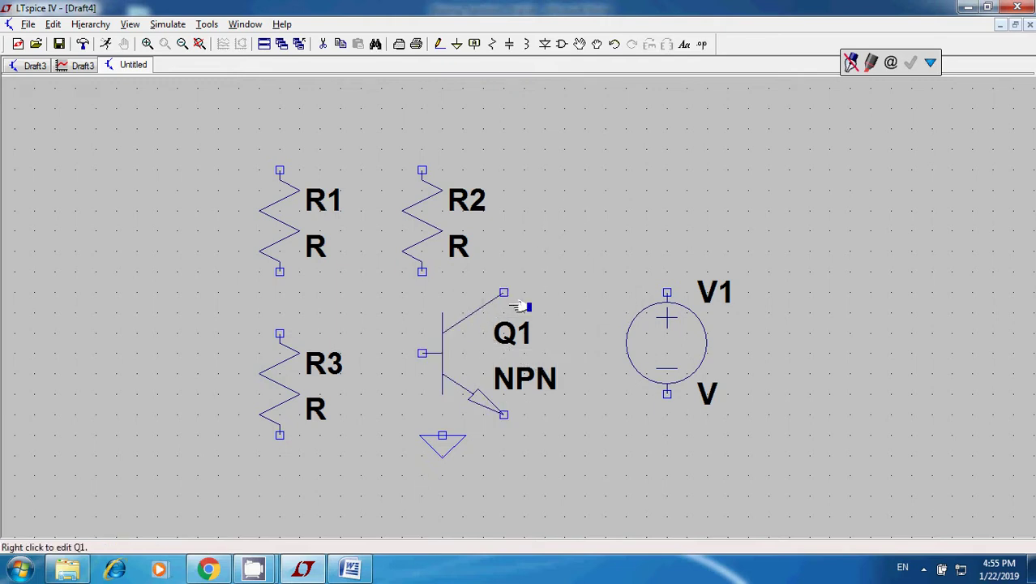
Step: Assign the NXP 2N3904 model to transistor Q1
right_click(450, 361)
left_click(558, 253)
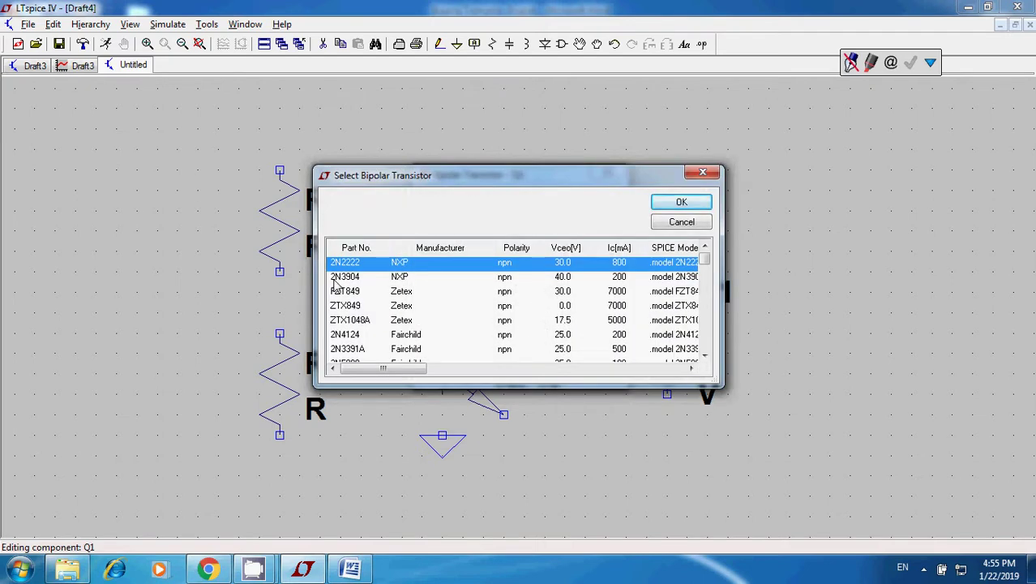
left_click(334, 277)
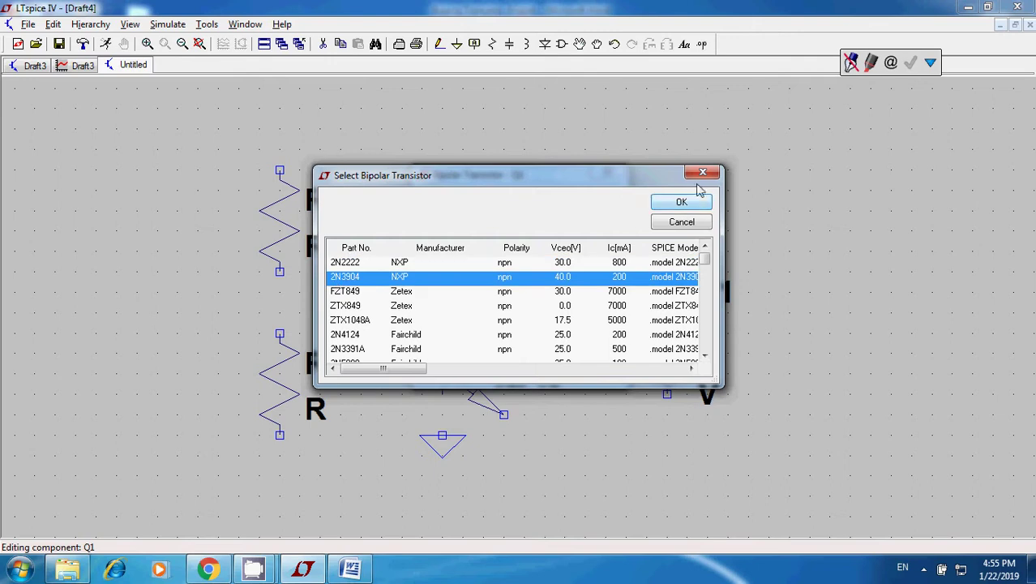
left_click(679, 204)
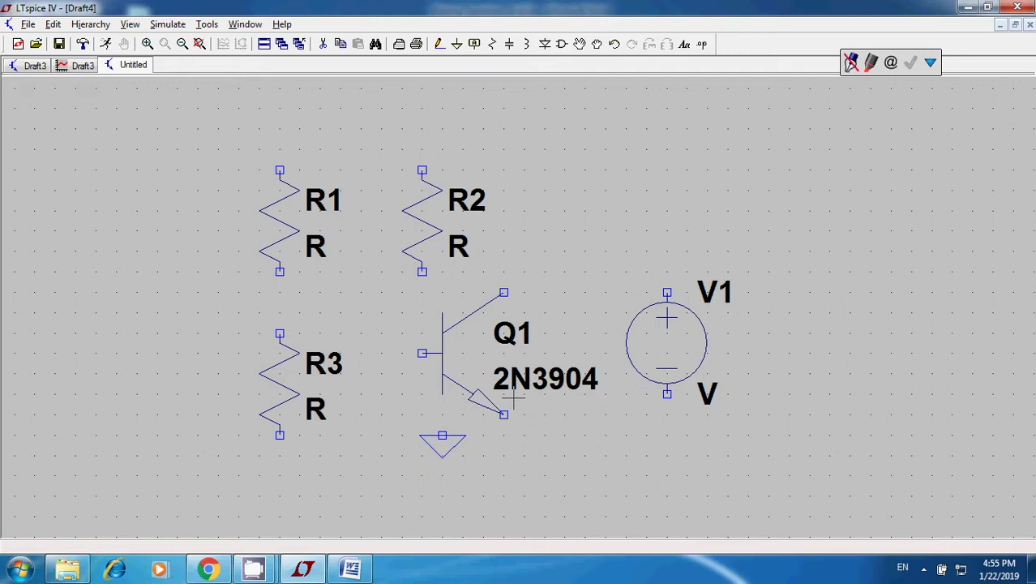
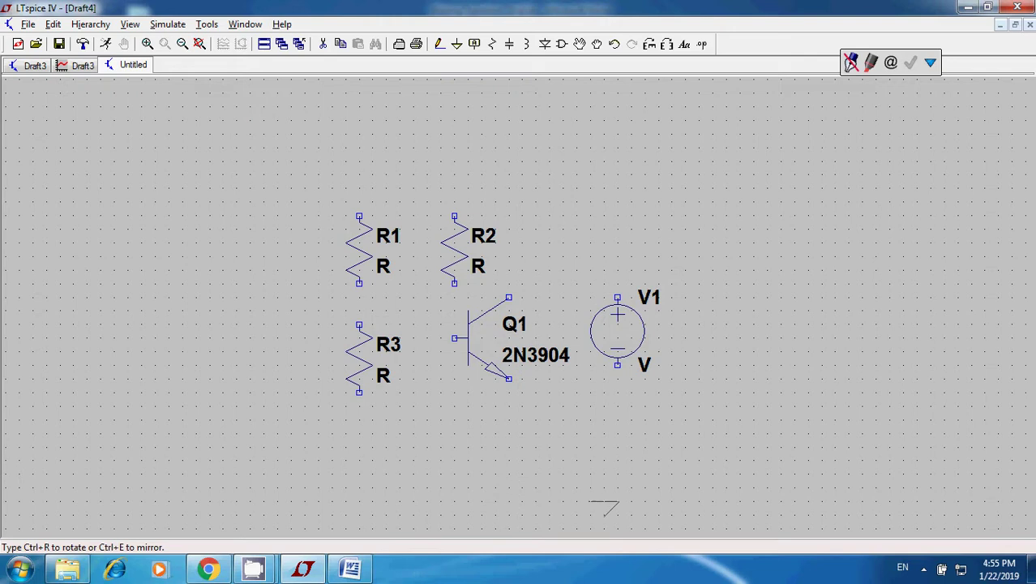
Step: Move the ground symbol well below the voltage source and shift resistor R1 higher in the schematic
left_click(631, 491)
key("Escape")
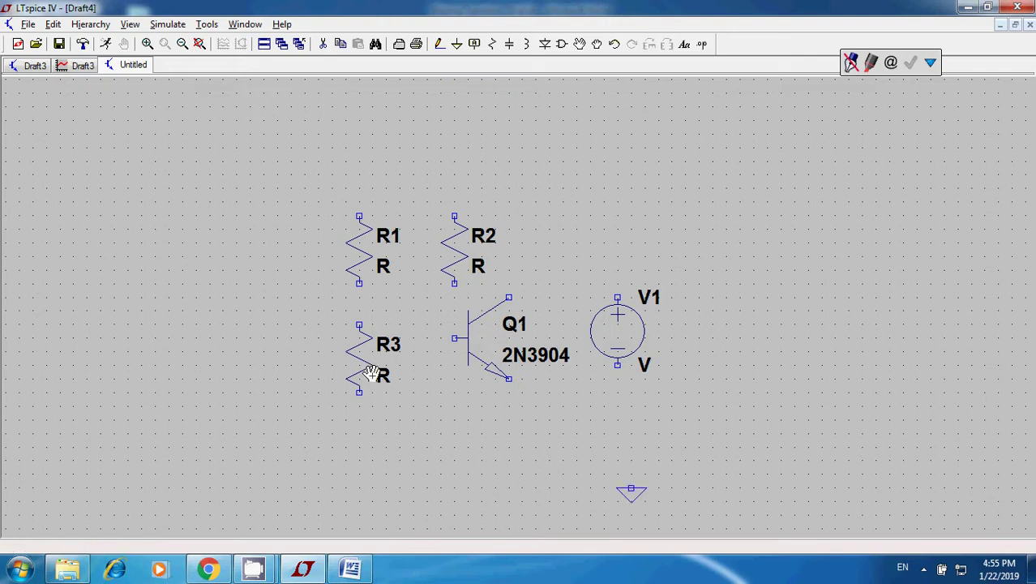
left_click(360, 250)
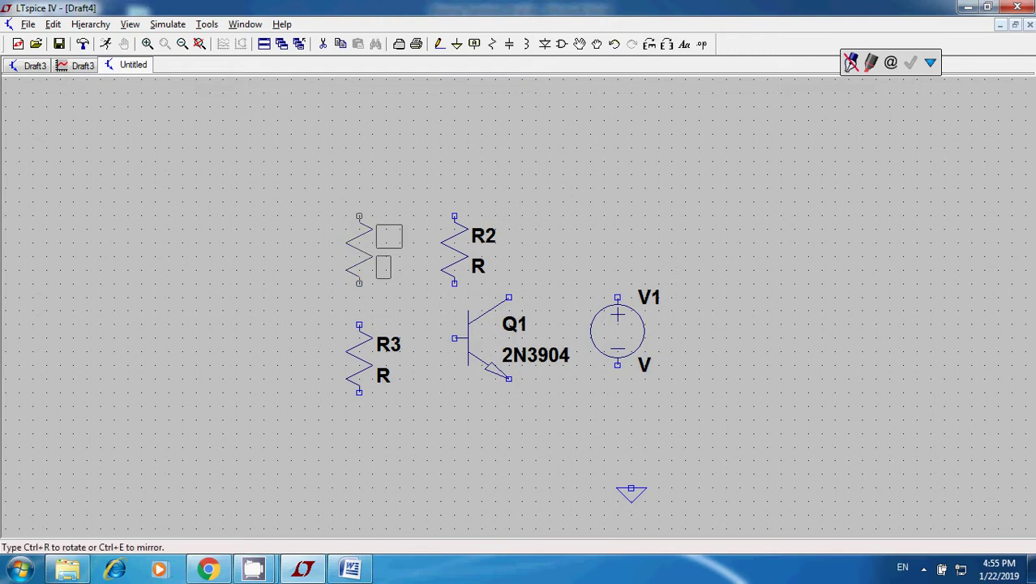
left_click(360, 250)
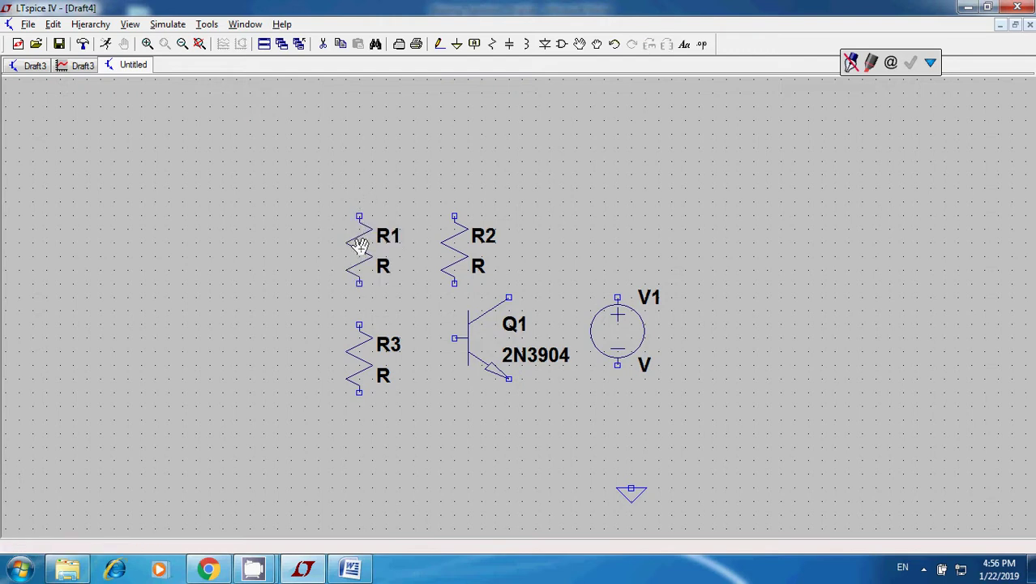
left_click(357, 241)
left_click(357, 231)
left_click(350, 236)
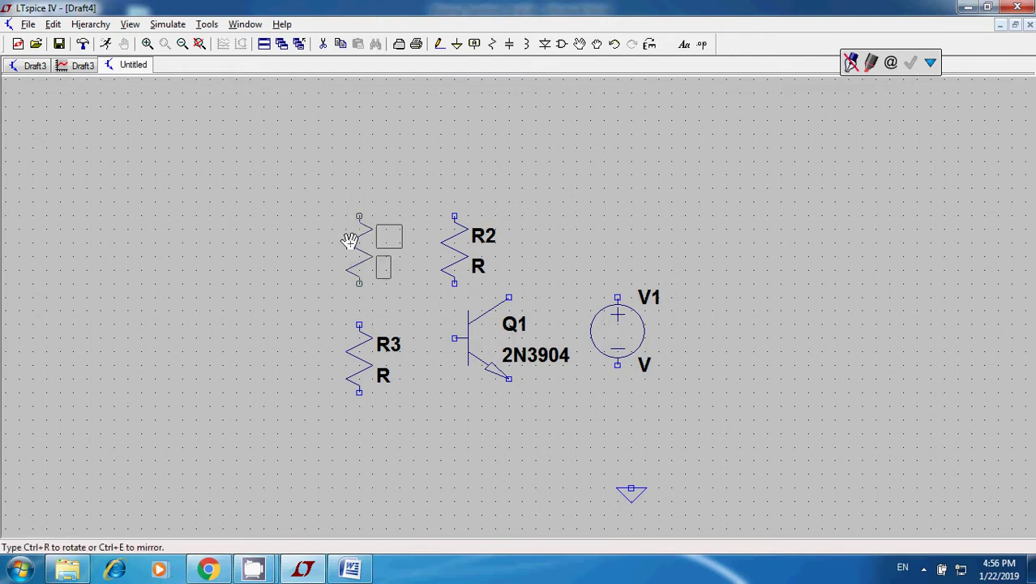
left_click(377, 238)
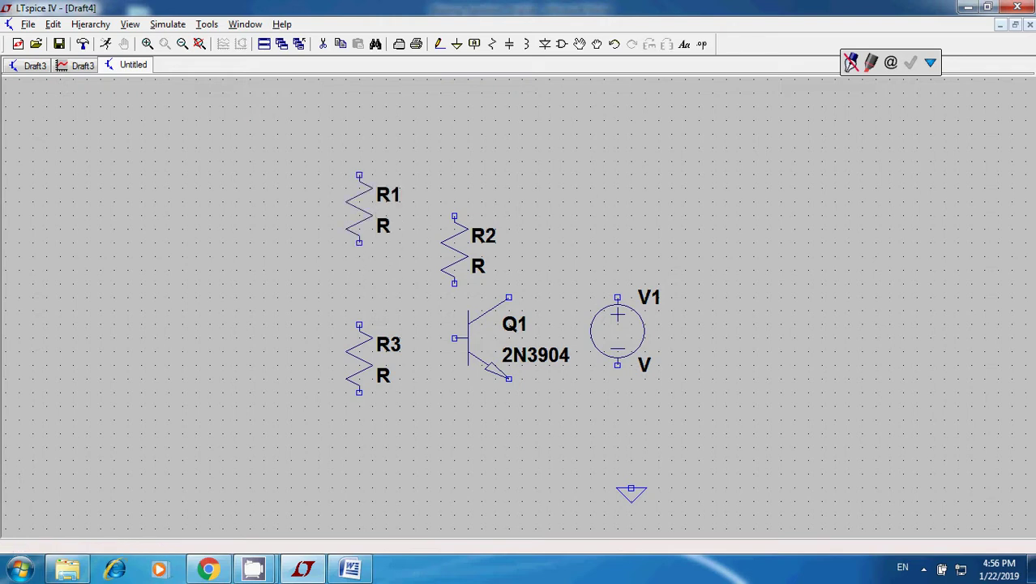
Step: Move resistor R2 directly above Q1's collector, level with R1, and resistor R3 just below Q1's emitter
left_click(454, 253)
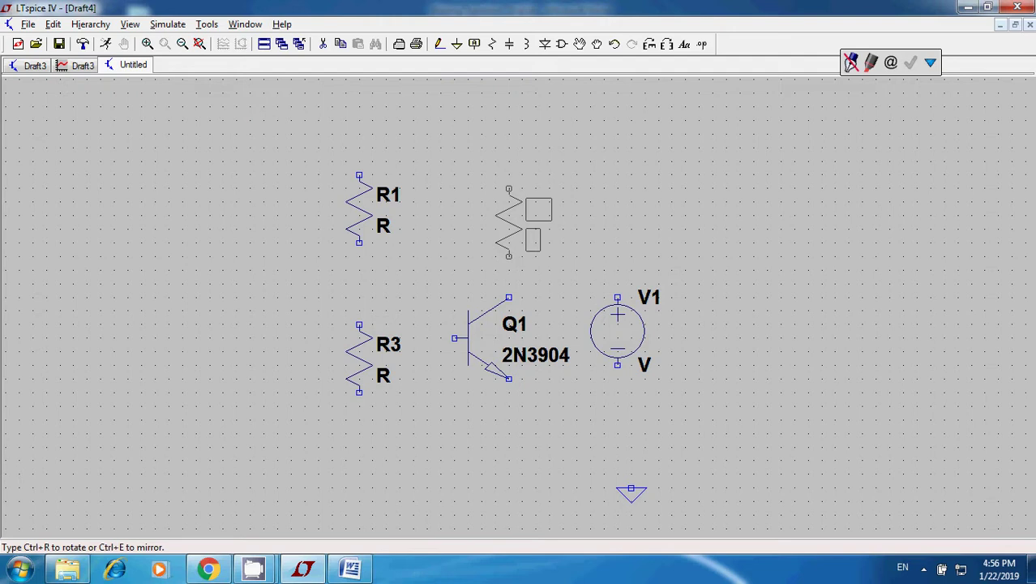
left_click(509, 209)
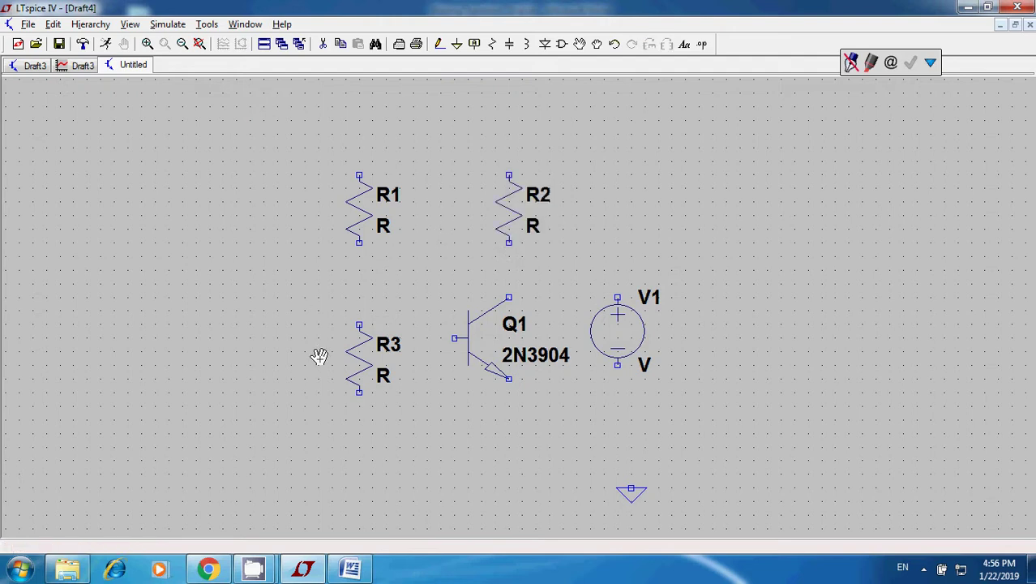
left_click(360, 360)
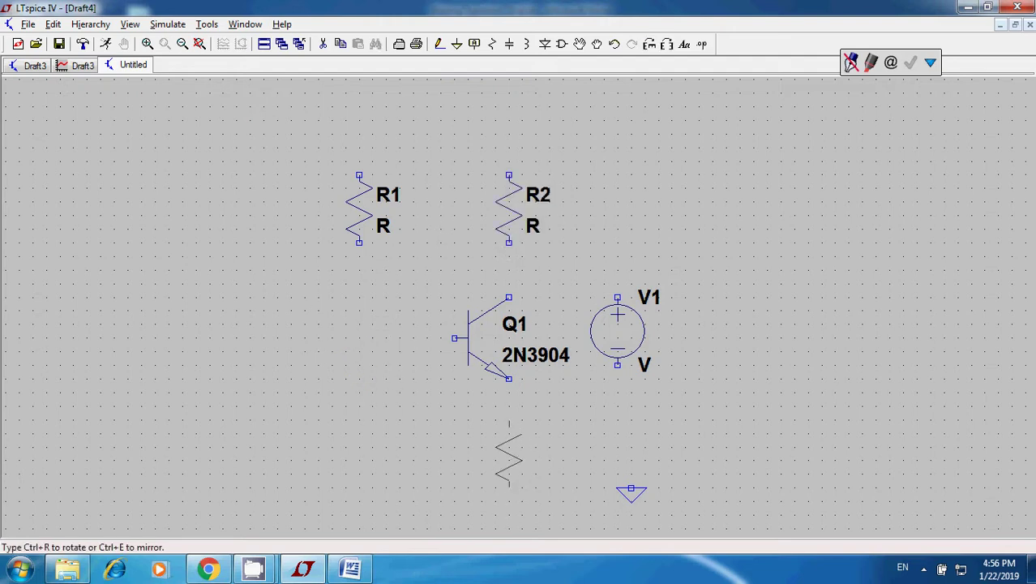
left_click(523, 440)
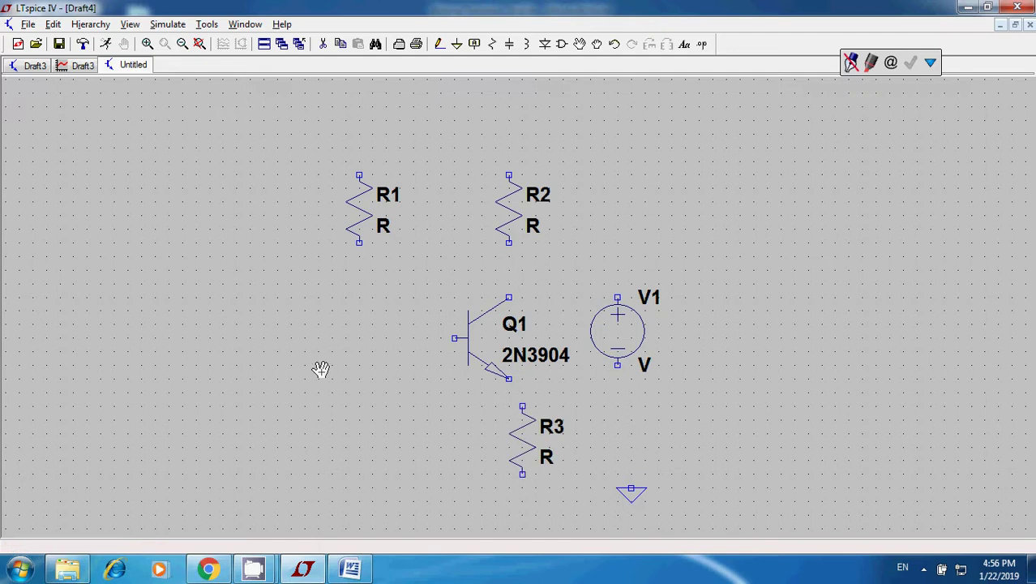
key("Escape")
Step: Wire the upper ends of R1 and R2 to V1's positive terminal, and V1's negative terminal down to the ground symbol
left_click(439, 45)
left_click(359, 175)
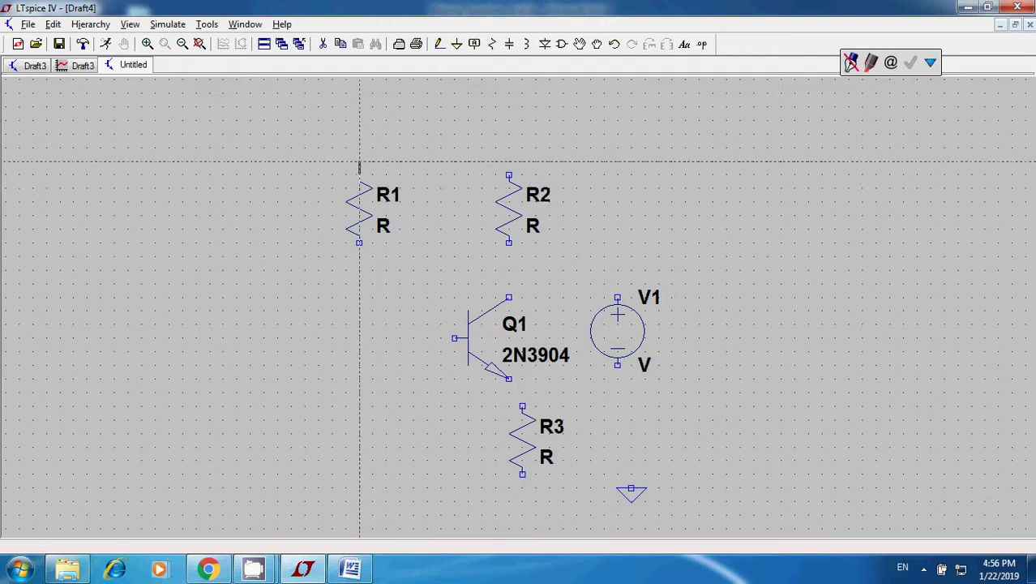
left_click(509, 175)
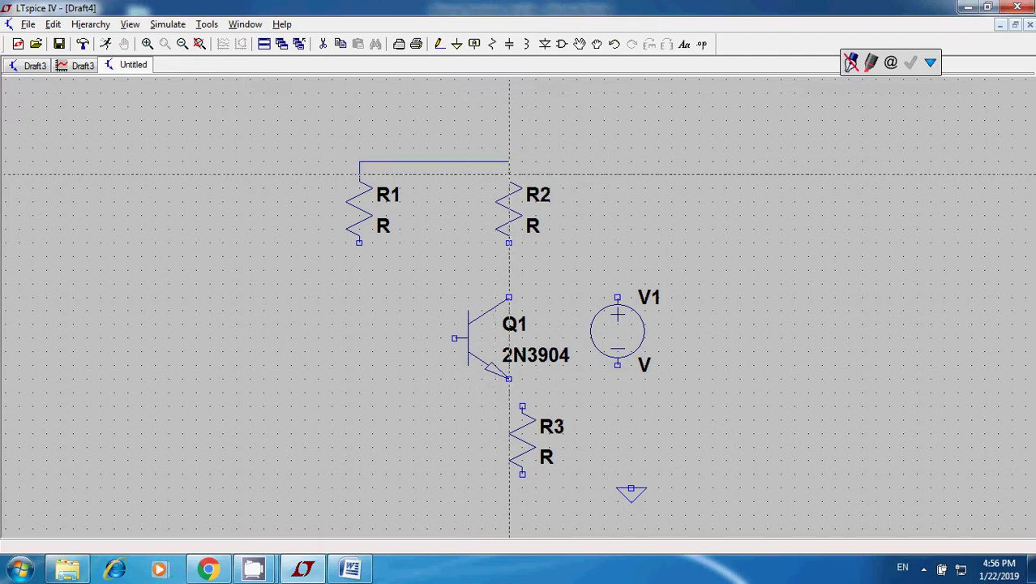
left_click(510, 174)
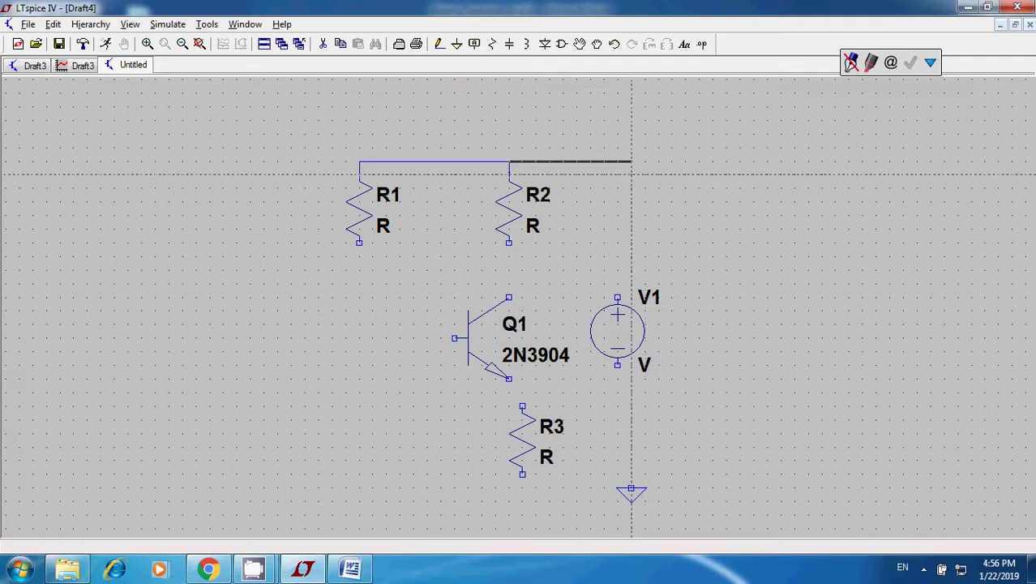
left_click(617, 170)
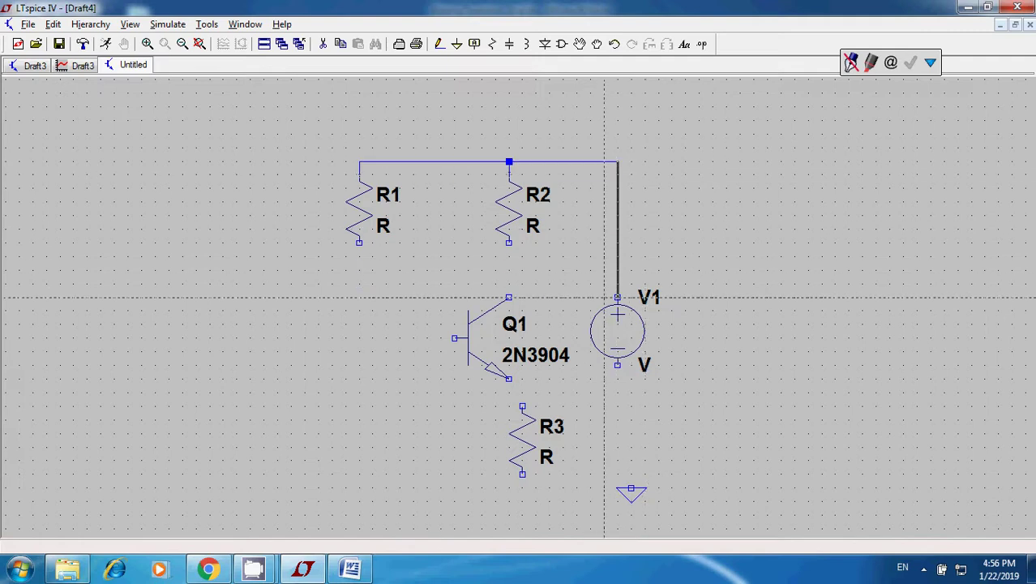
left_click(618, 299)
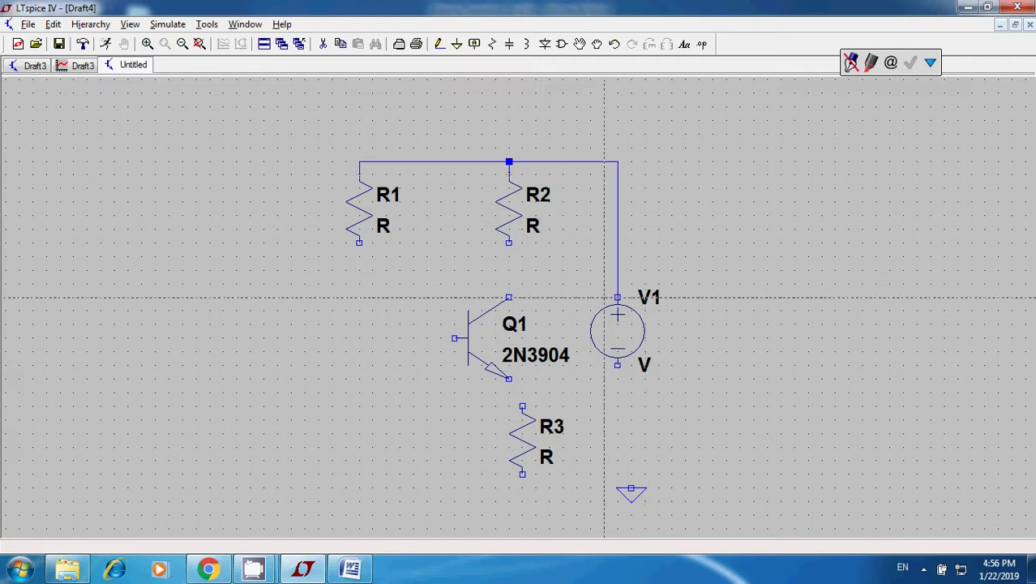
left_click(618, 365)
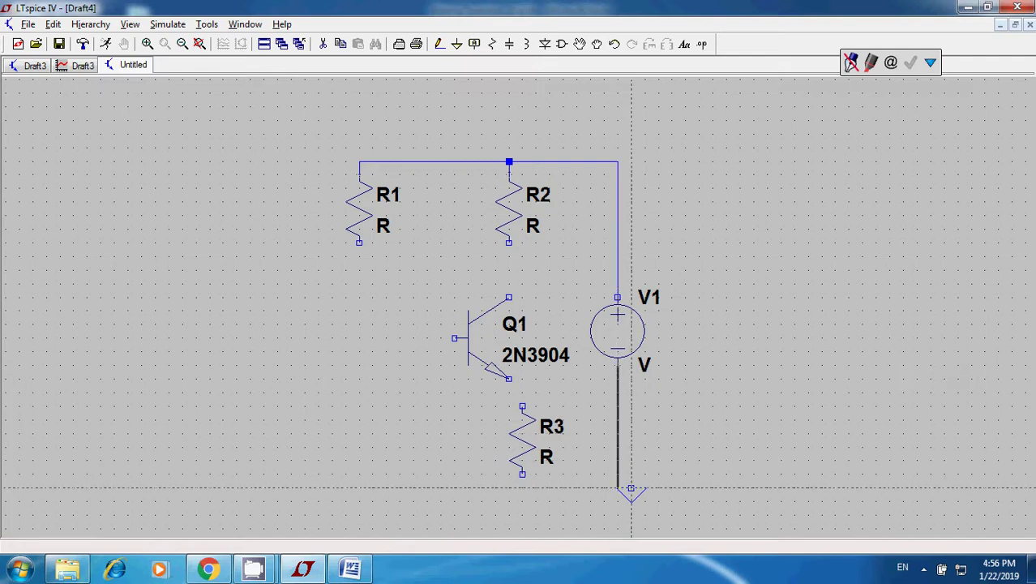
left_click(631, 488)
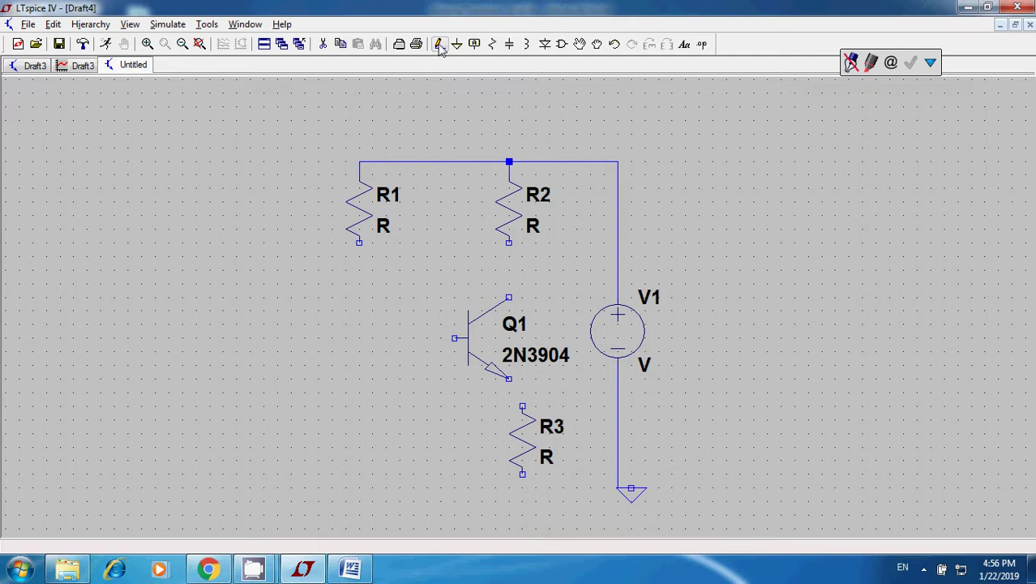
Step: Wire Q1's emitter to R3, its collector to R2 and its base to the lower end of R1
left_click(509, 378)
left_click(522, 406)
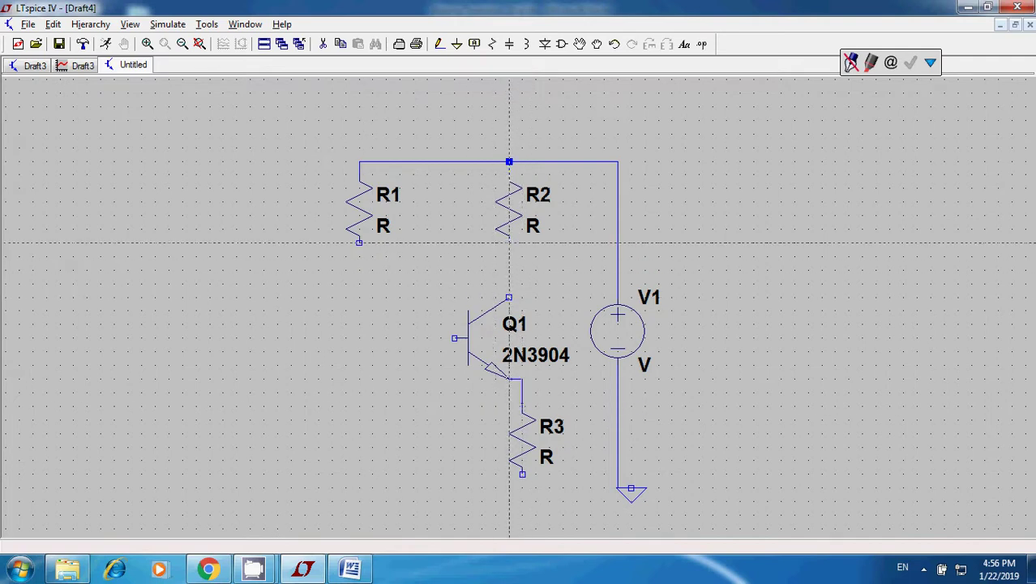
left_click(509, 298)
left_click(359, 242)
left_click(359, 336)
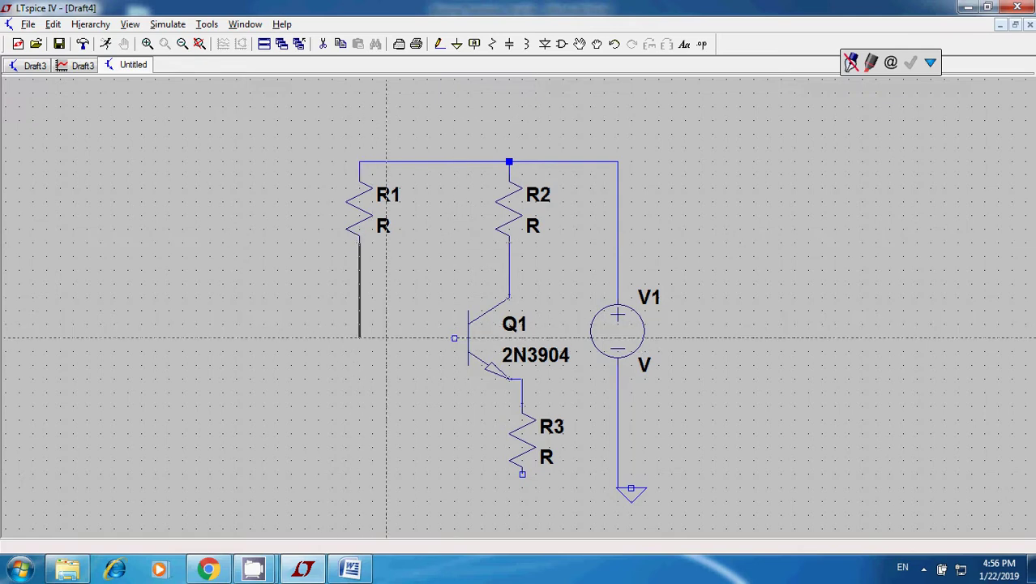
left_click(452, 338)
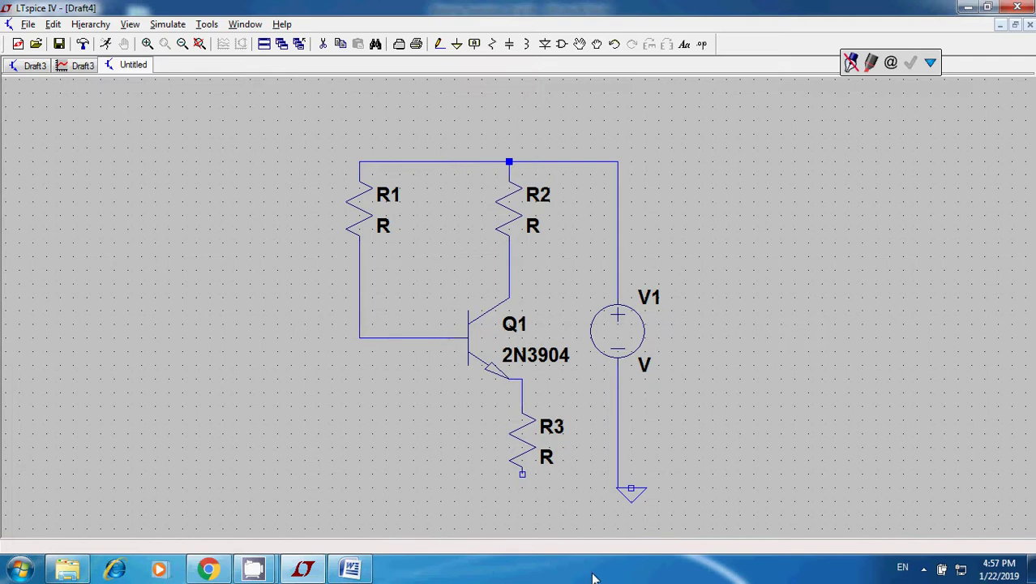
Step: Move the ground symbol directly beneath V1, just below the end of its negative wire
left_click(53, 24)
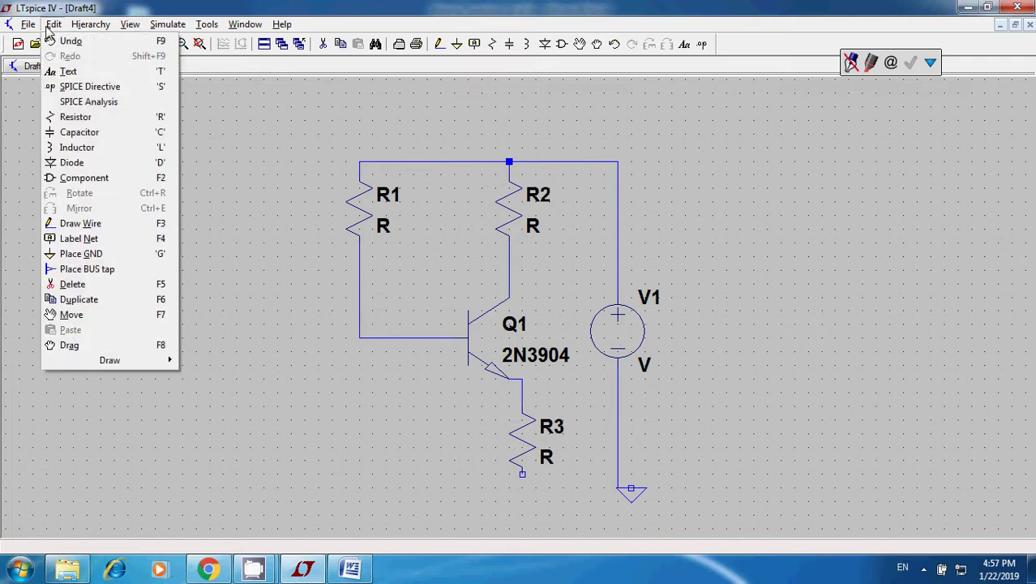
left_click(65, 315)
left_click(623, 494)
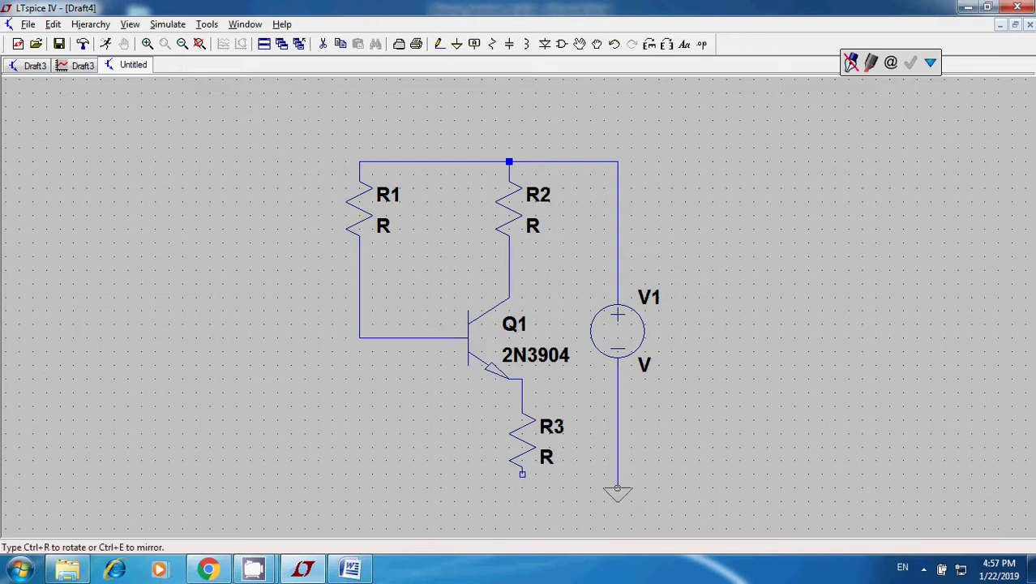
left_click(618, 510)
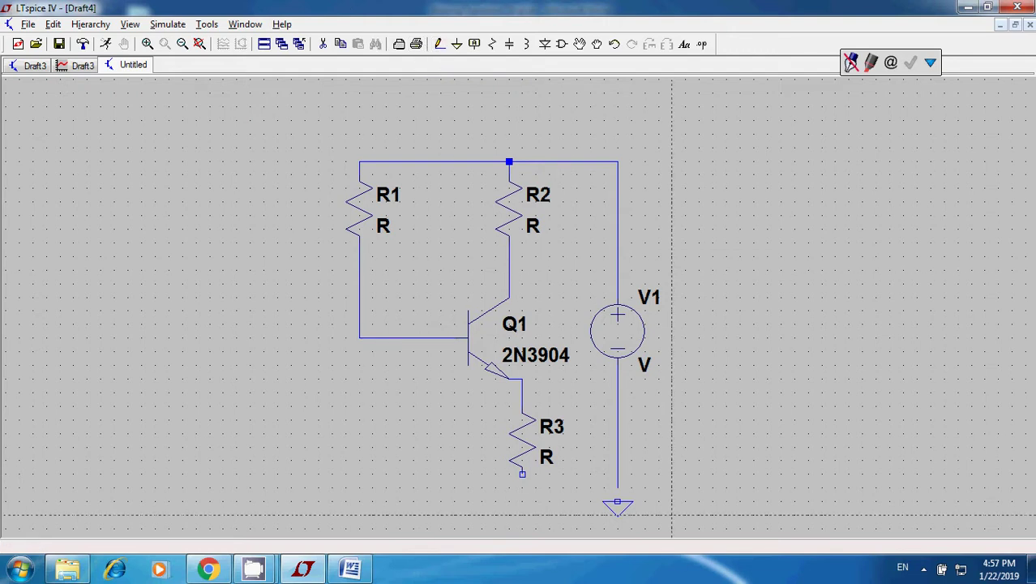
Step: Wire the ground symbol to V1's negative wire and to the lower end of R3
left_click(618, 499)
left_click(618, 487)
left_click(522, 475)
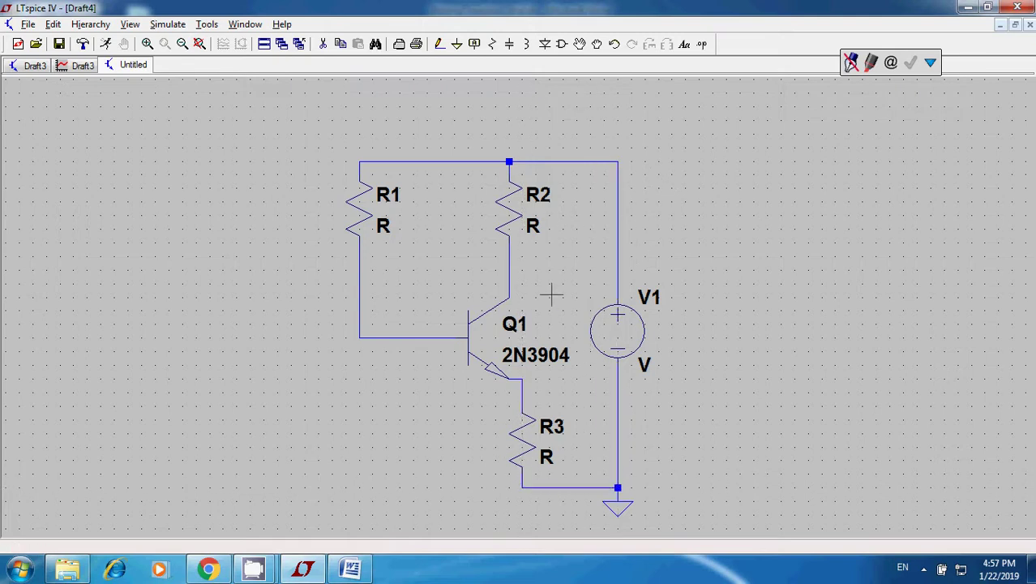
key("Escape")
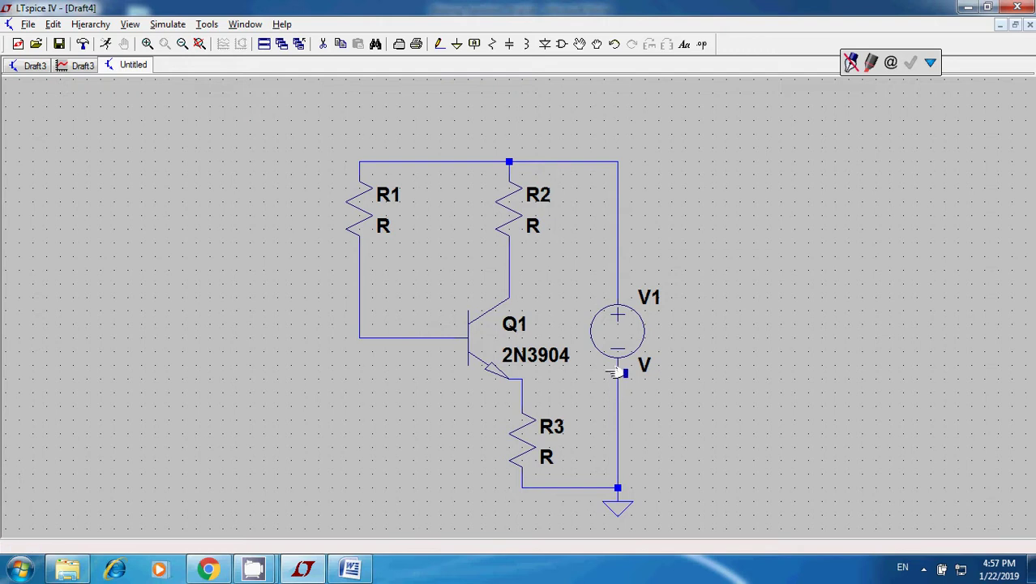
Step: Set V1's DC value to 15 V and R1's resistance to 910
right_click(609, 328)
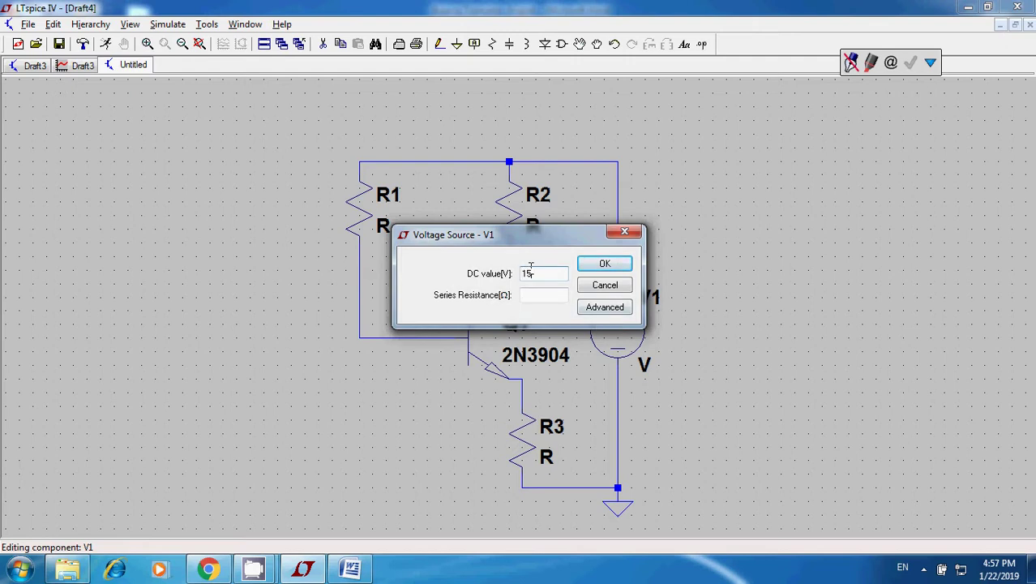
left_click(605, 265)
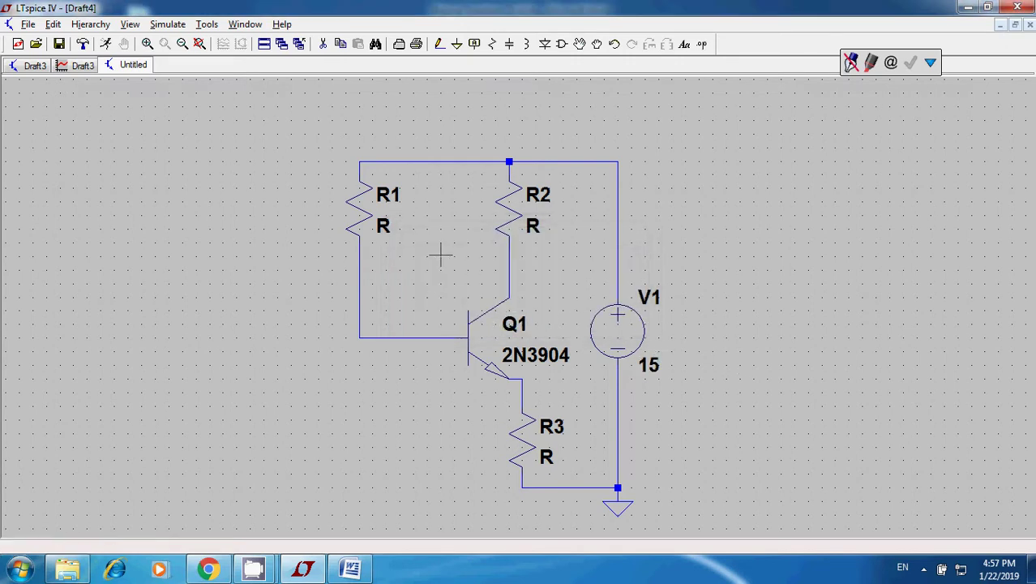
right_click(359, 206)
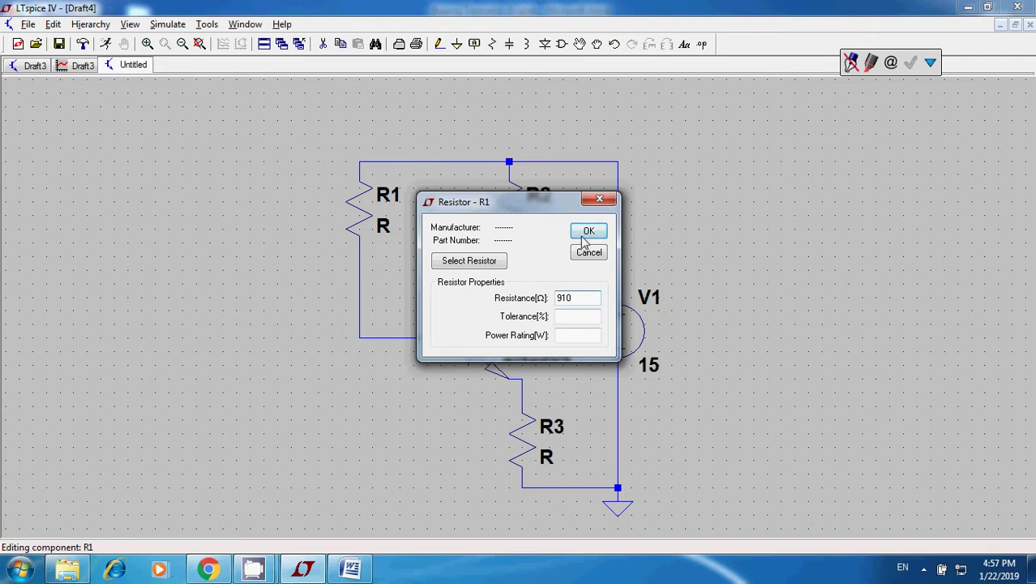
left_click(585, 233)
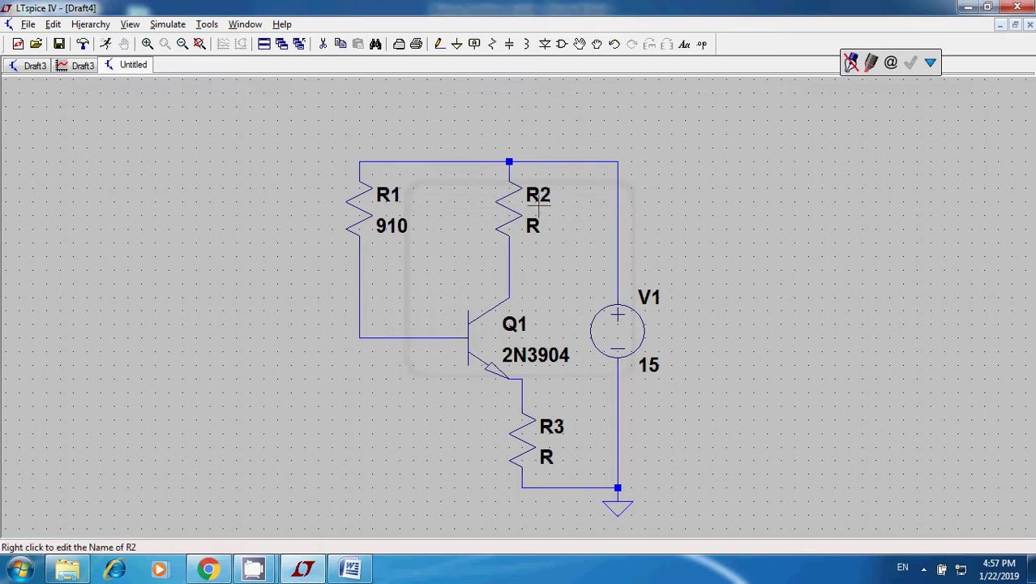
Step: Set R2's resistance to 3k and R3's resistance to 560
right_click(511, 204)
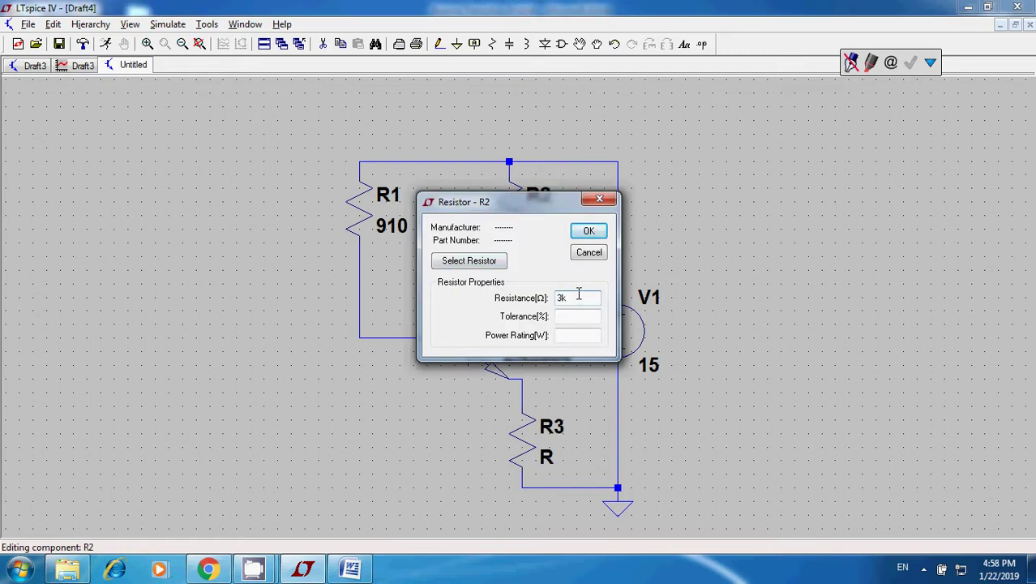
left_click(589, 231)
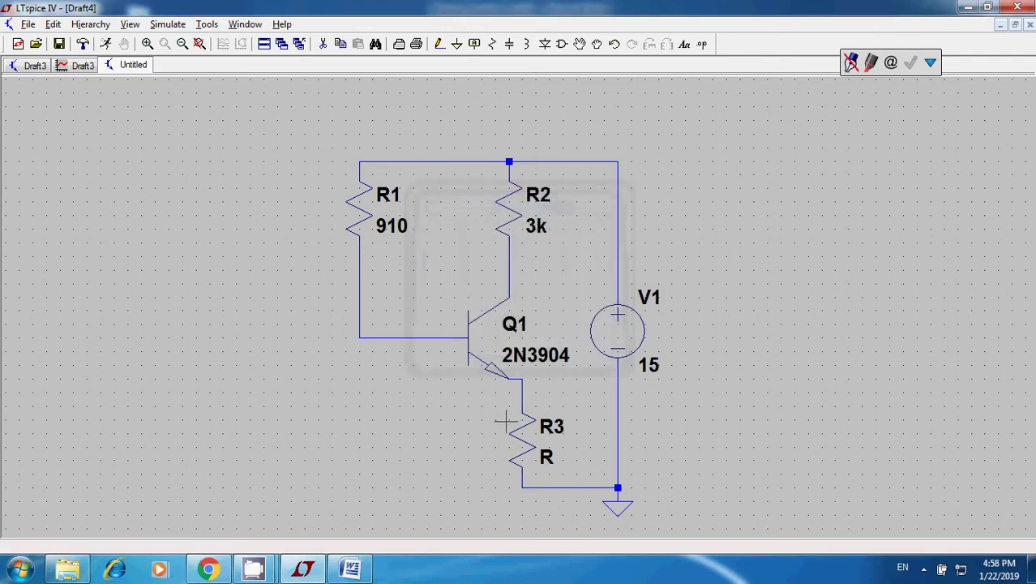
right_click(528, 446)
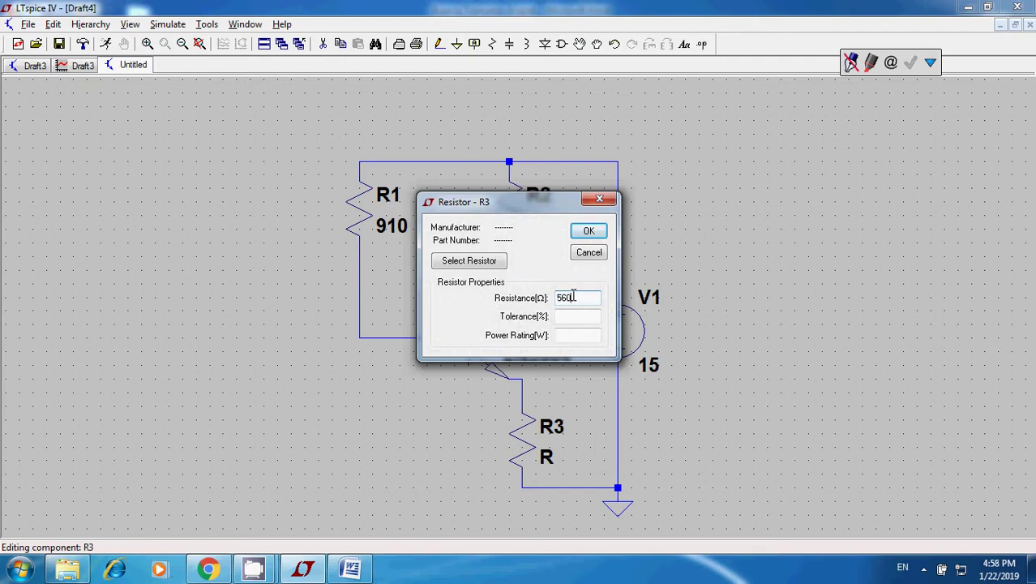
type("560")
left_click(589, 231)
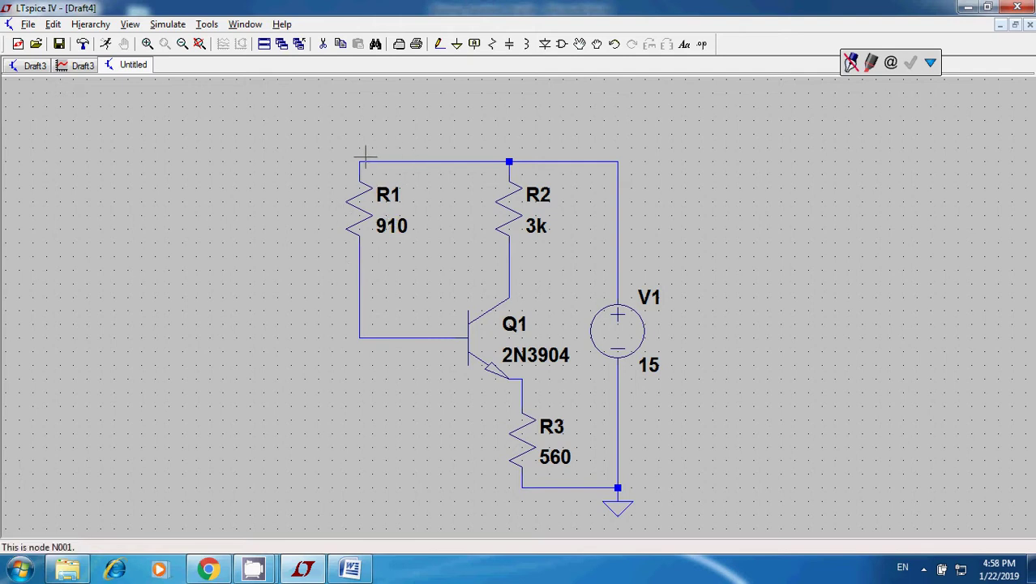
Step: Rename base resistor R1 as RB and collector resistor R2 as RC
right_click(386, 194)
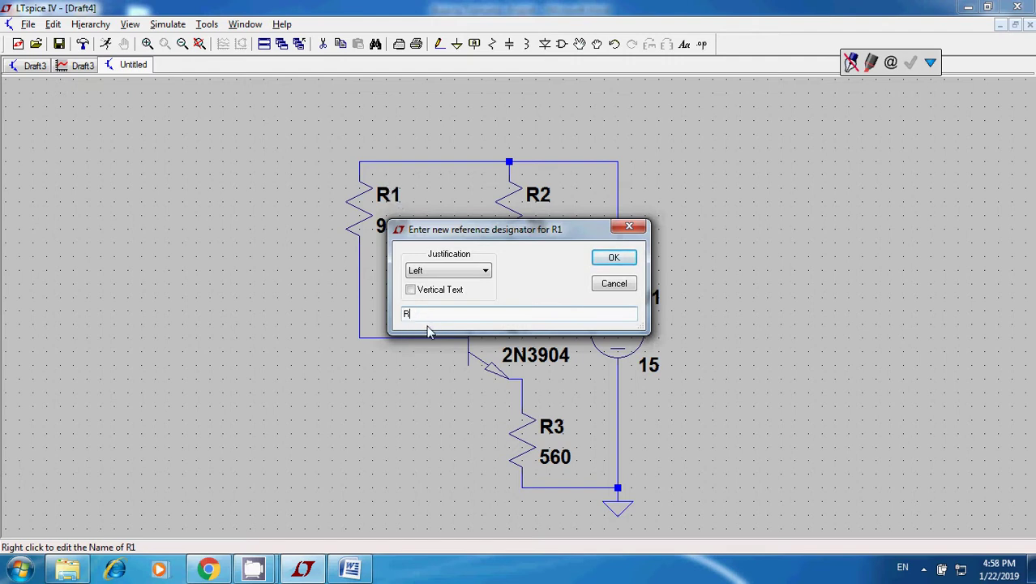
key("Return")
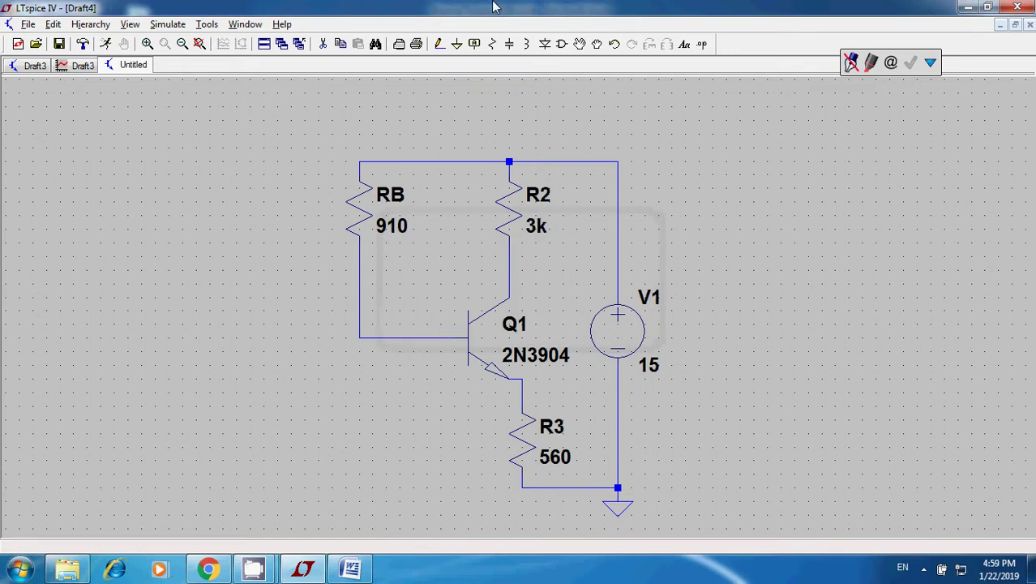
right_click(539, 195)
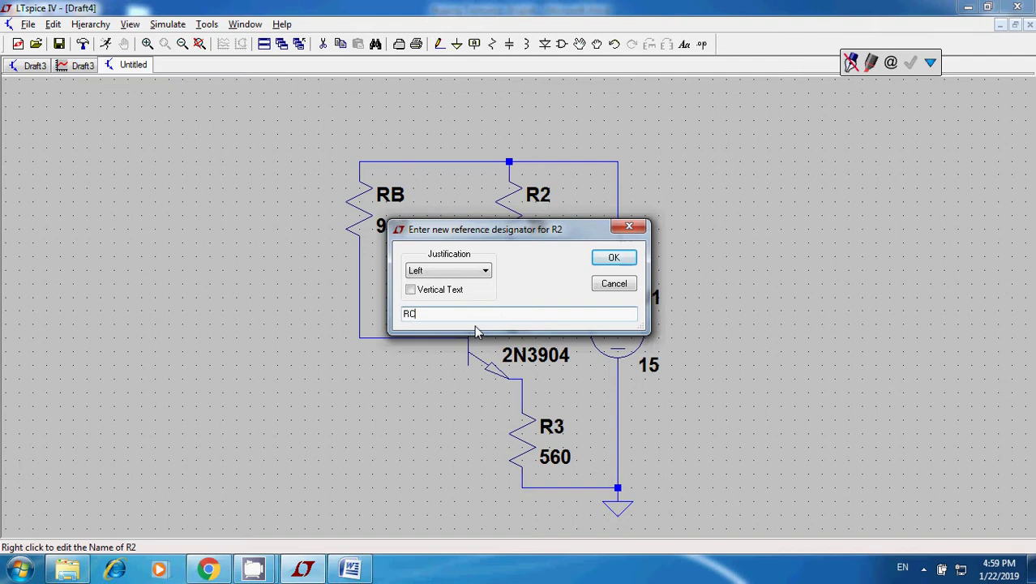
left_click(610, 258)
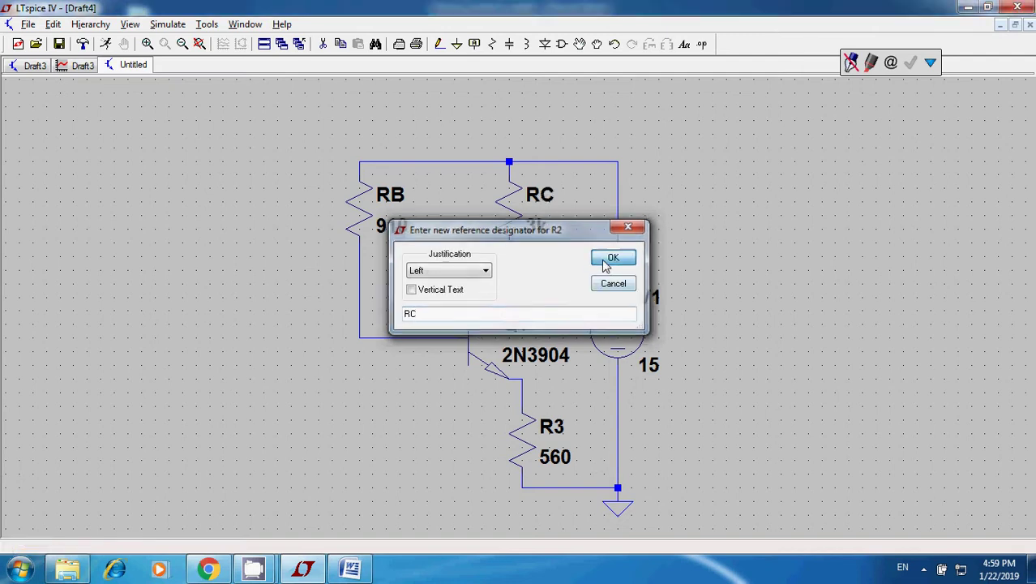
Step: Rename emitter resistor R3 as RE
right_click(544, 430)
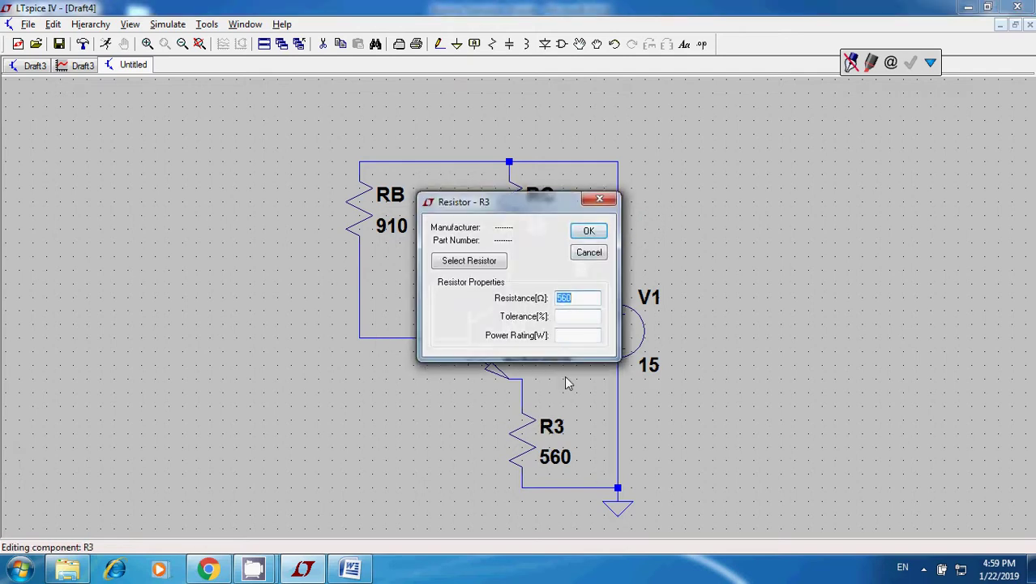
left_click(587, 253)
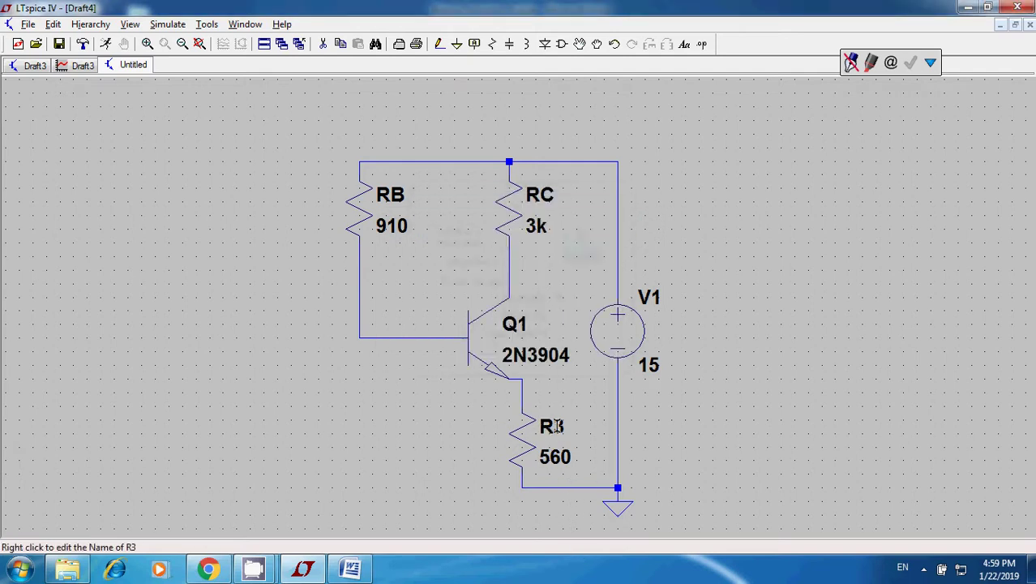
right_click(556, 425)
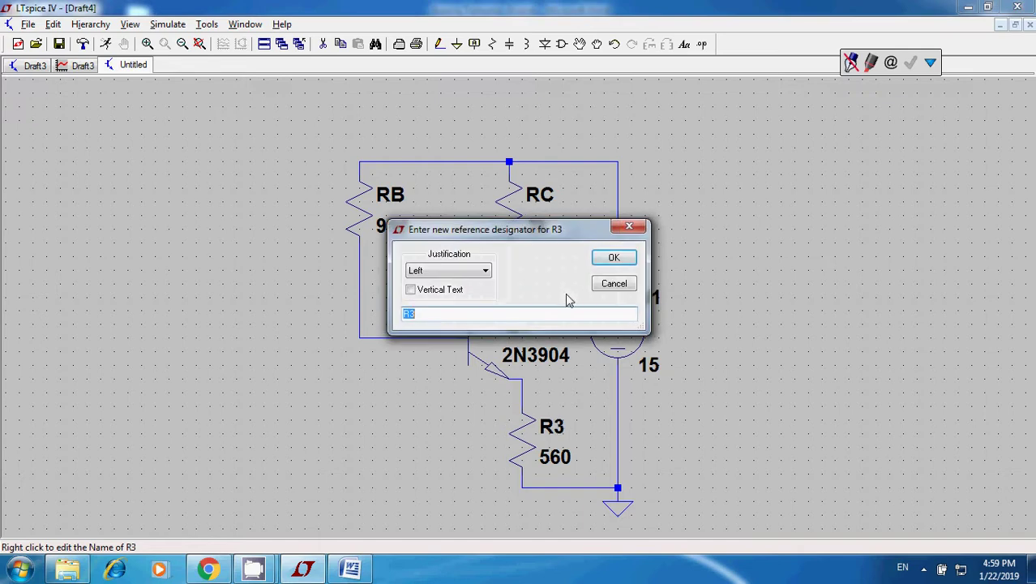
type("RE")
key("Return")
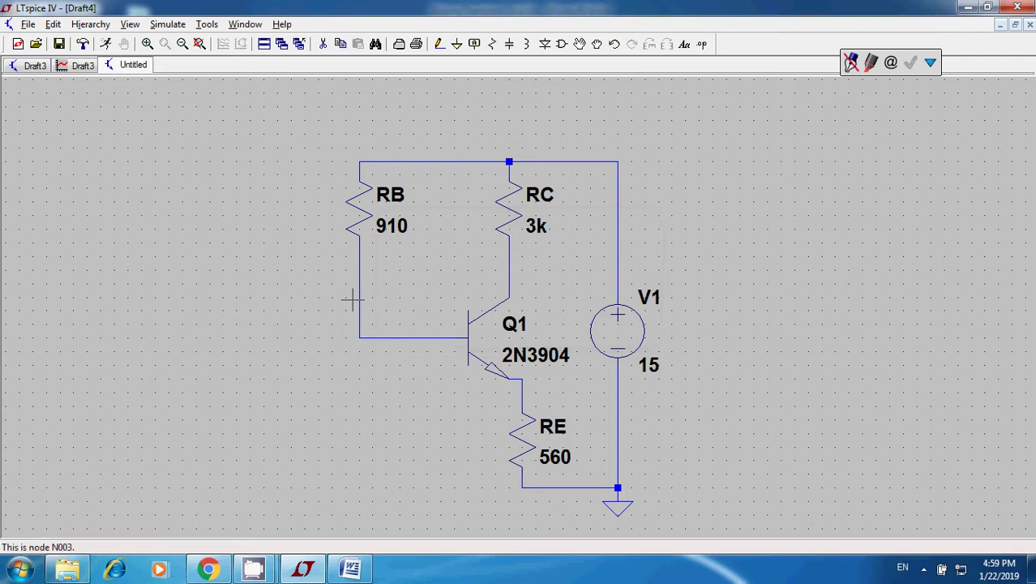
Step: Label the net between RB and Q1's base as B, placing the label on the horizontal base wire
right_click(398, 337)
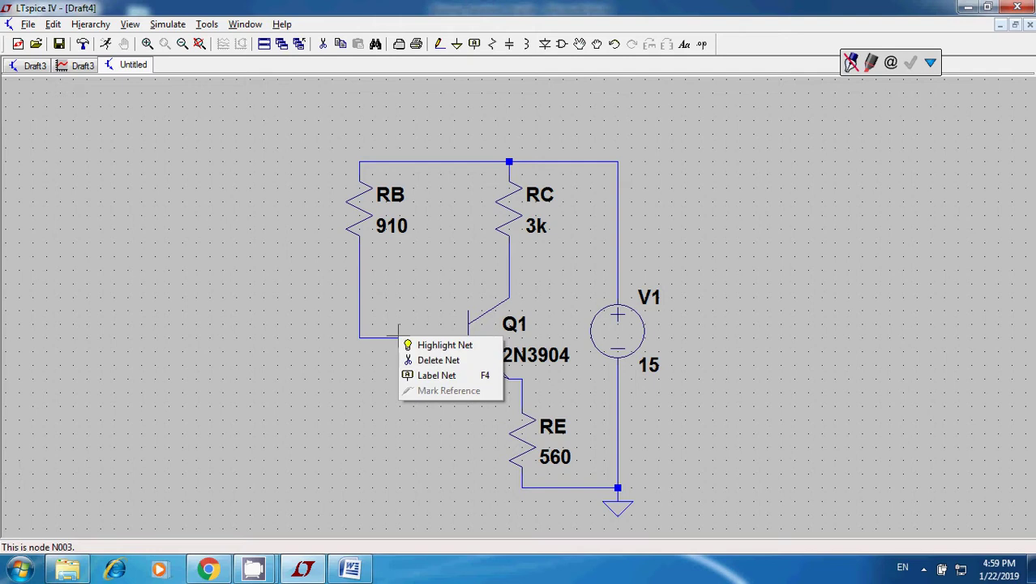
left_click(422, 377)
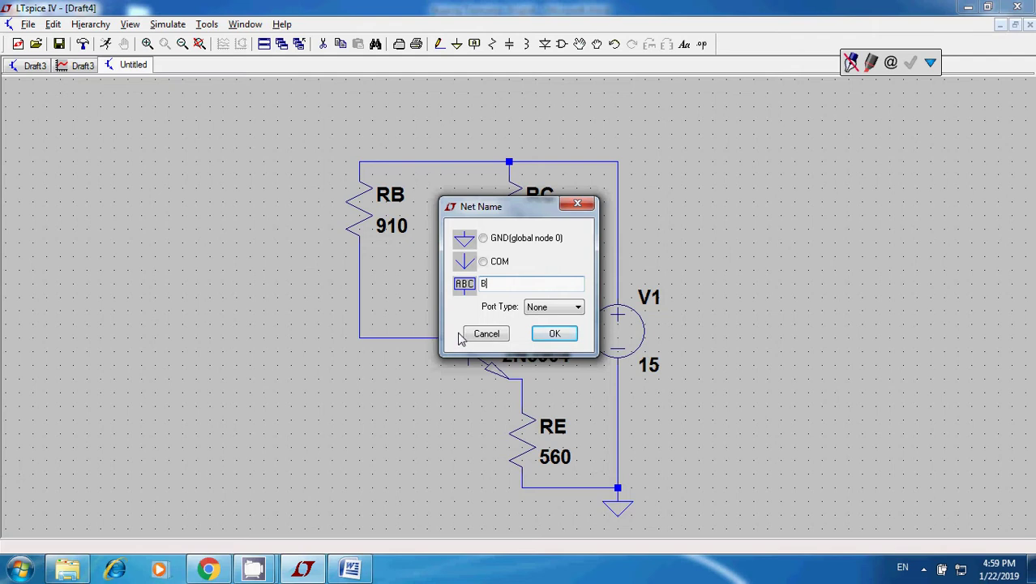
type("B")
left_click(567, 339)
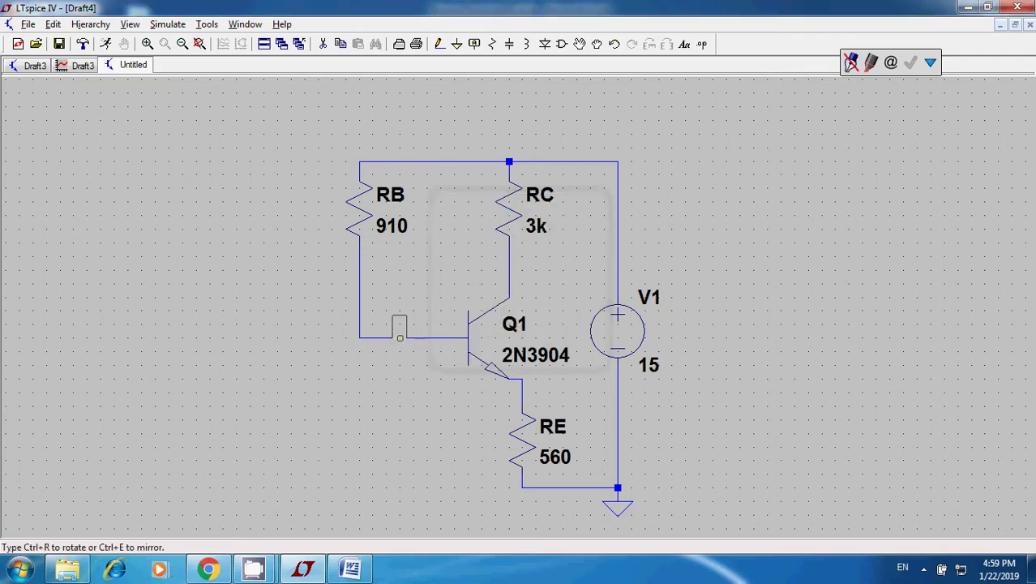
left_click(399, 337)
key("Escape")
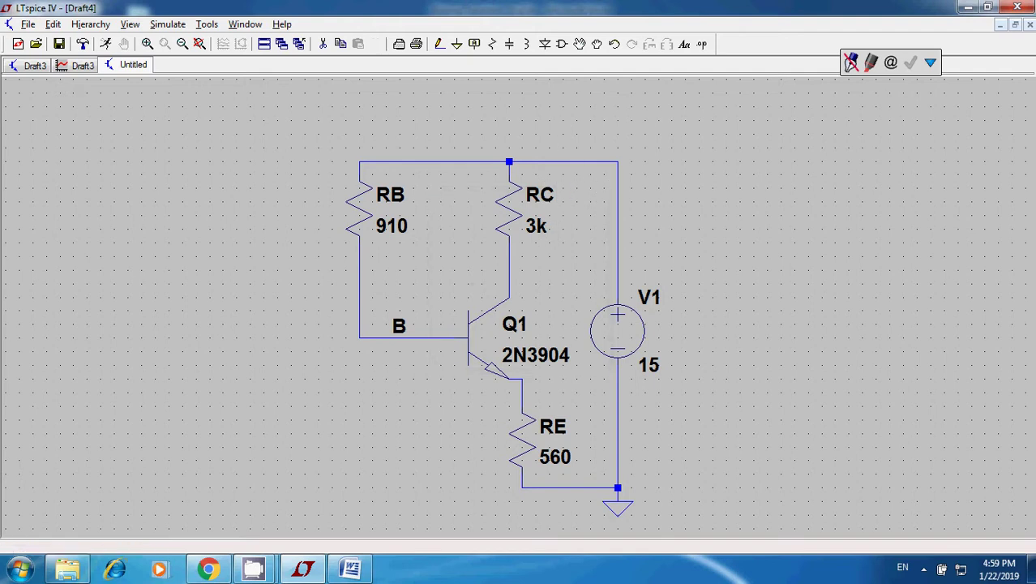
Step: Create a net label C and place it just beside the collector wire between RC and Q1
right_click(509, 276)
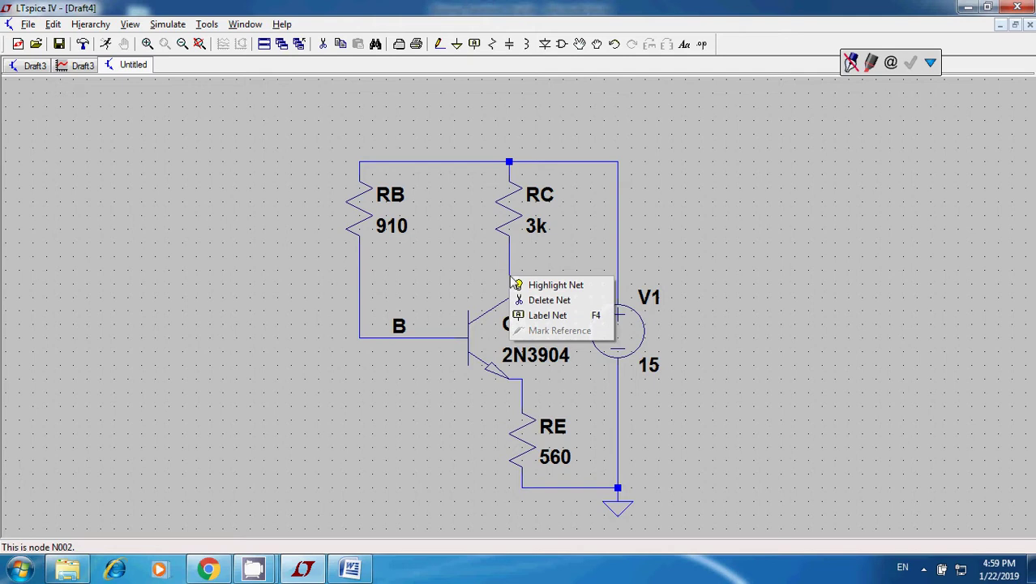
left_click(535, 313)
type("C")
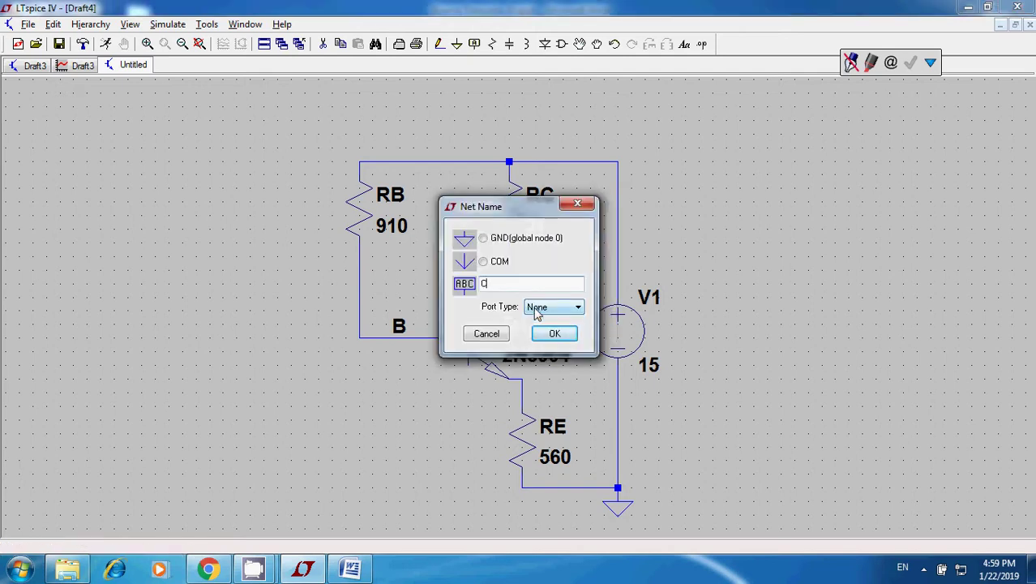
key("Return")
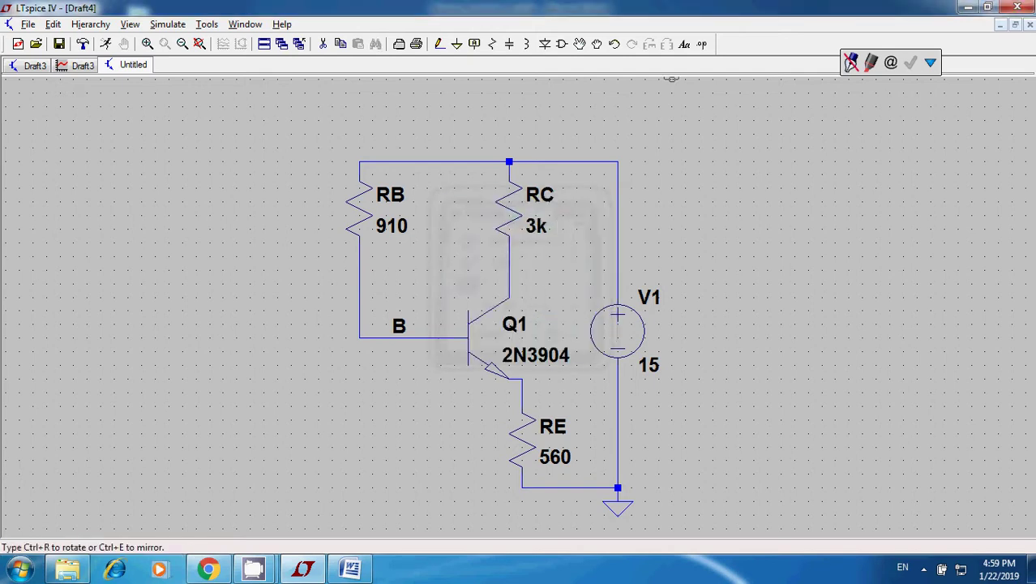
left_click(522, 267)
key("Escape")
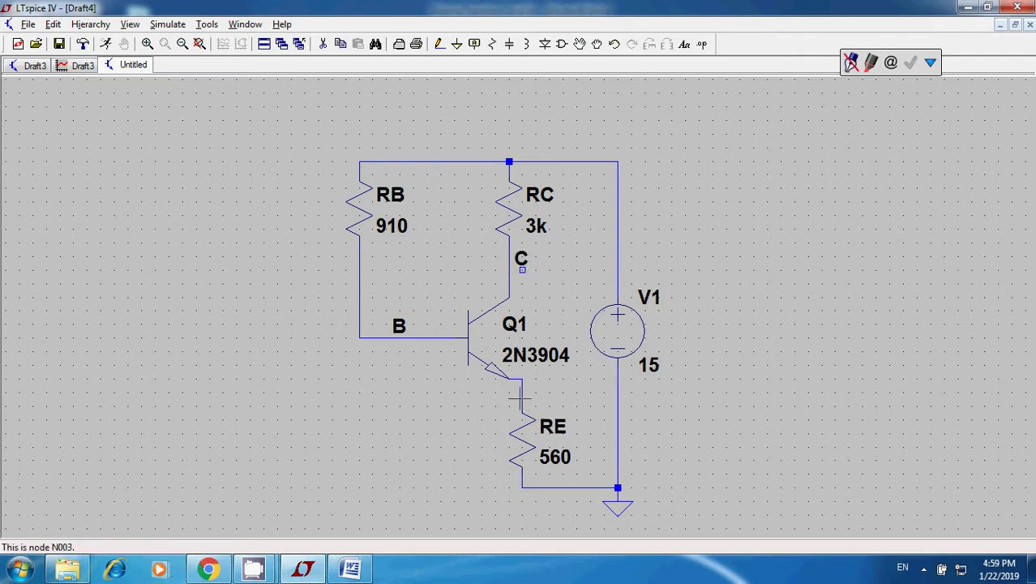
right_click(522, 397)
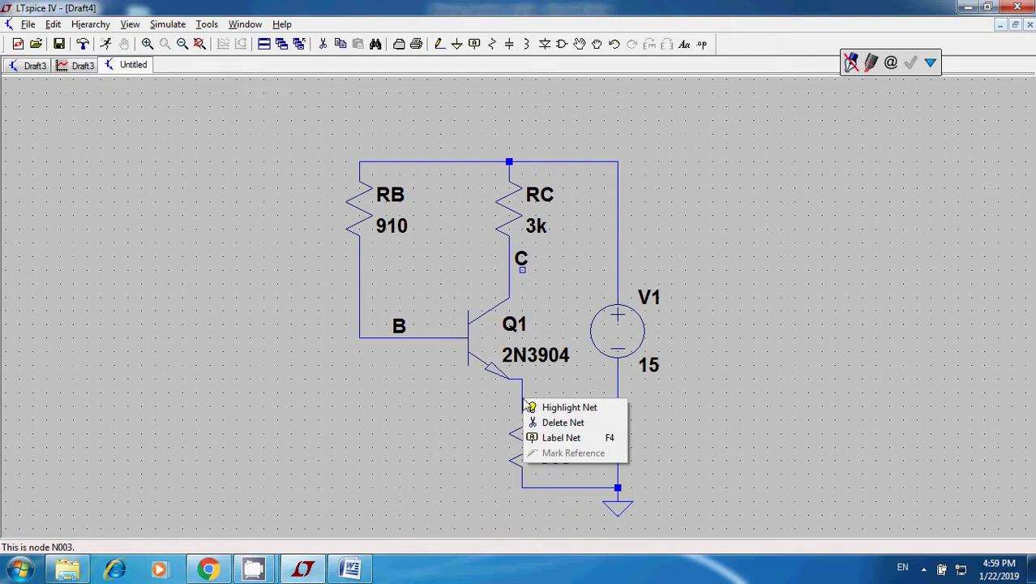
left_click(544, 436)
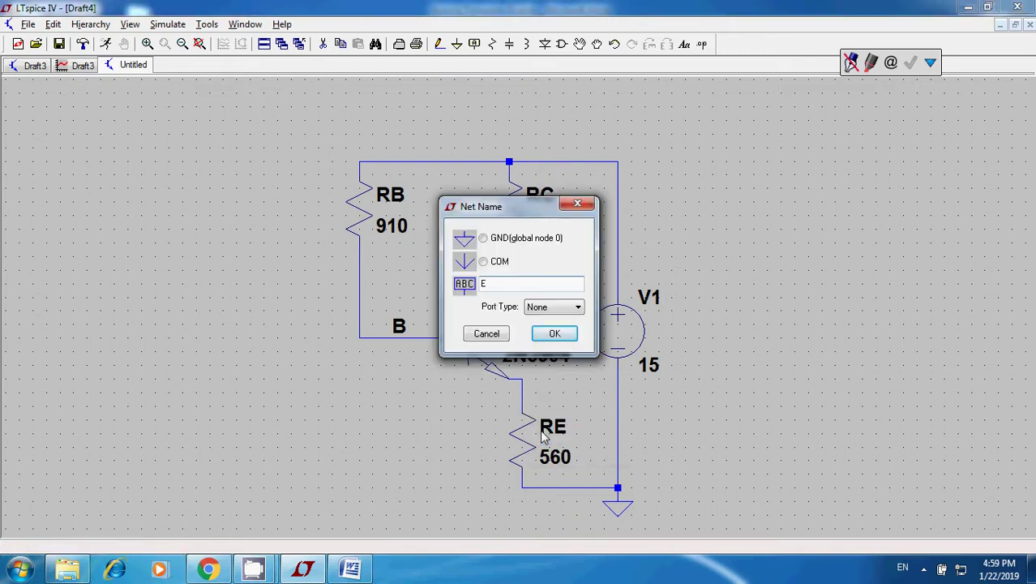
type("E")
left_click(553, 334)
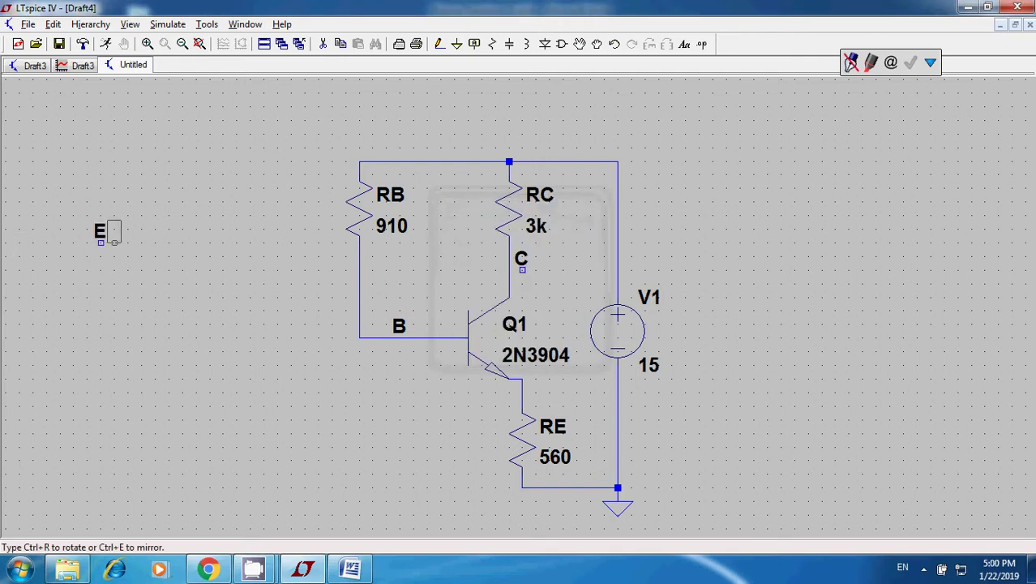
left_click(100, 241)
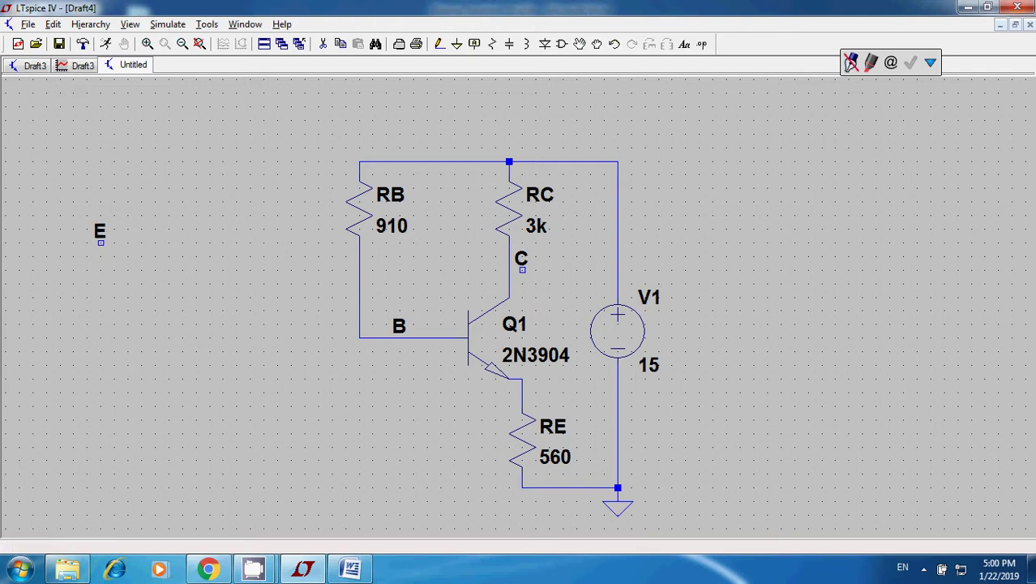
left_click(614, 44)
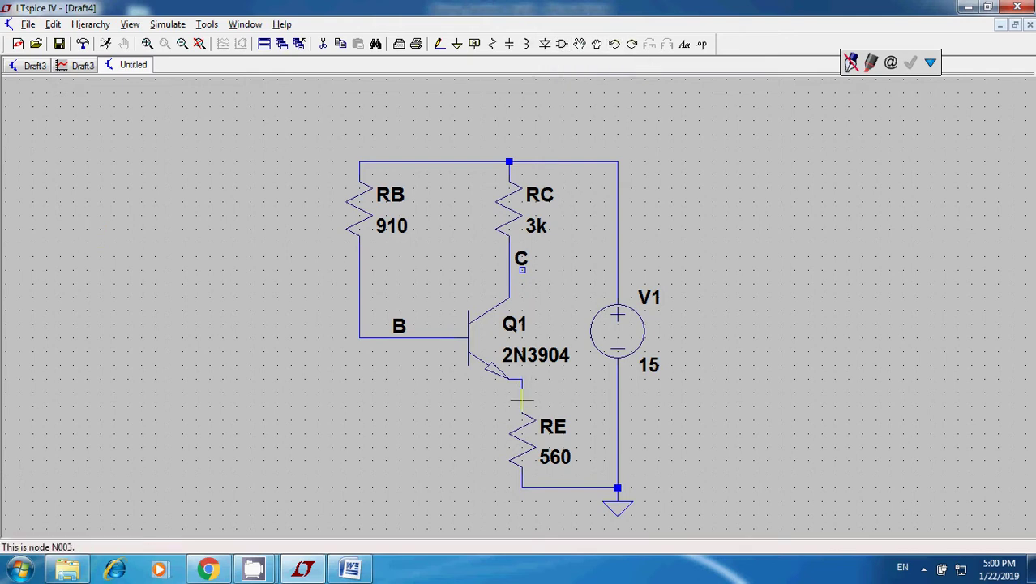
Step: Create a net label E and place it just beside the emitter wire above RE
right_click(523, 403)
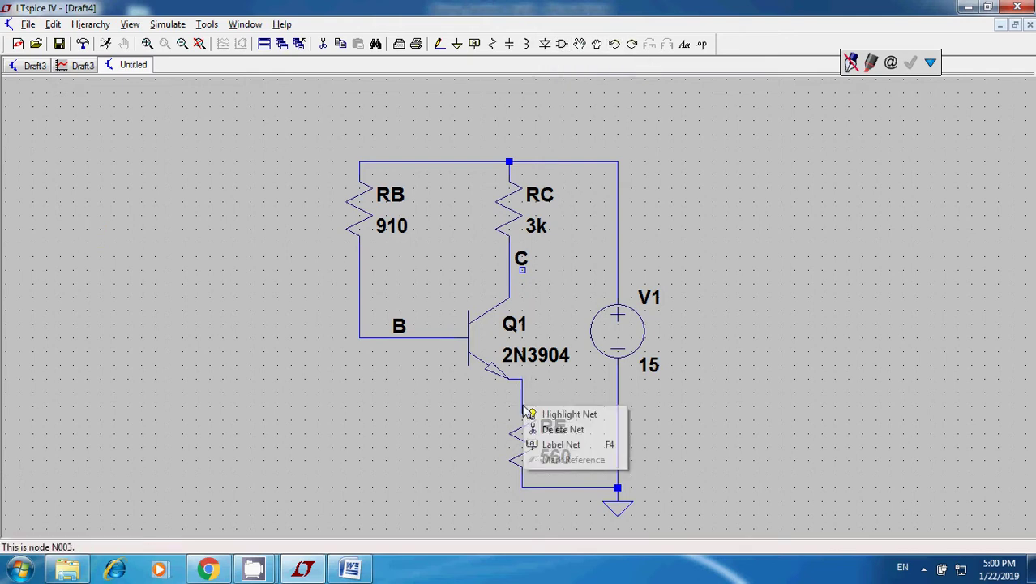
left_click(568, 449)
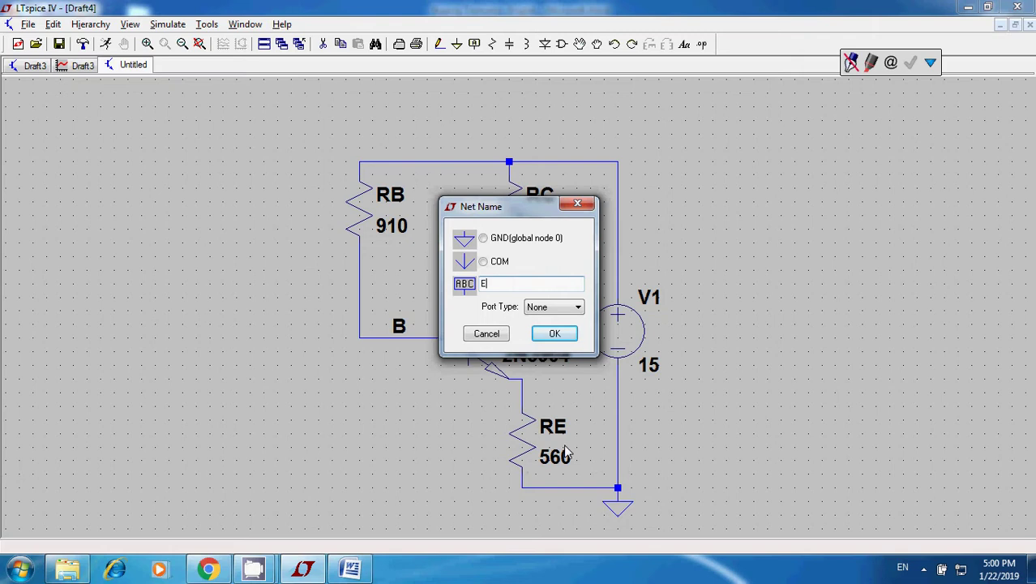
type("E")
left_click(555, 333)
left_click(535, 397)
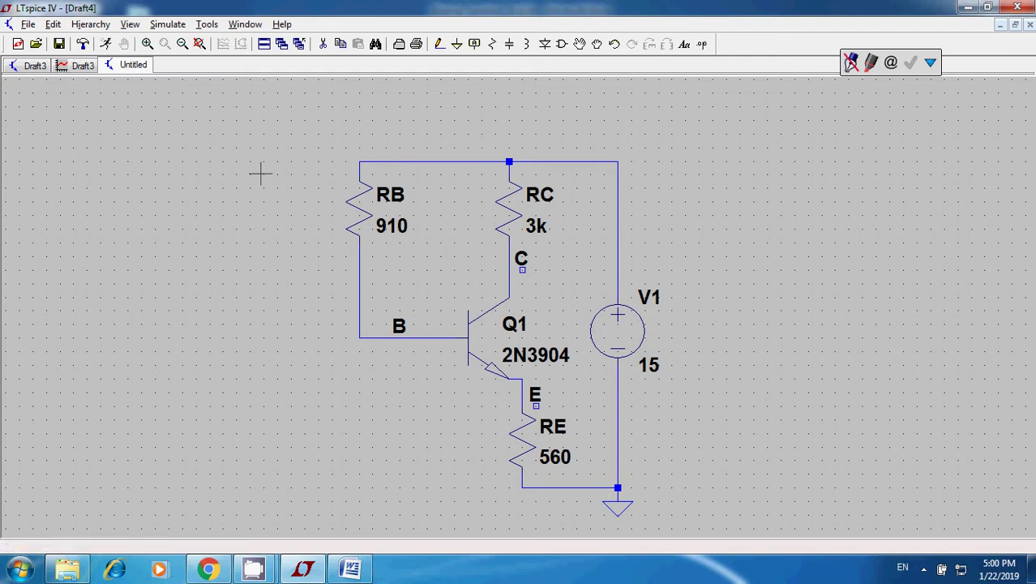
left_click(54, 24)
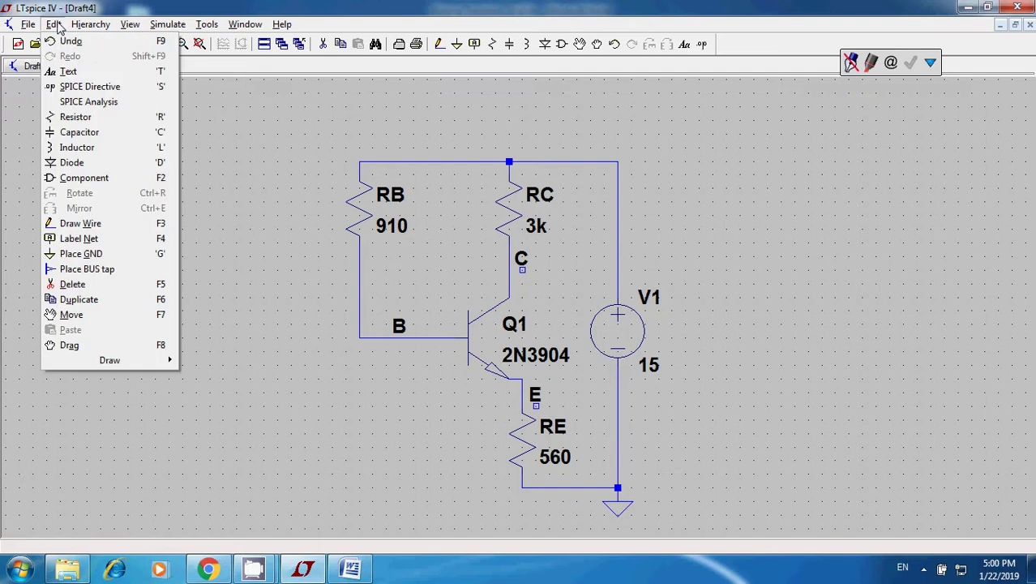
left_click(90, 86)
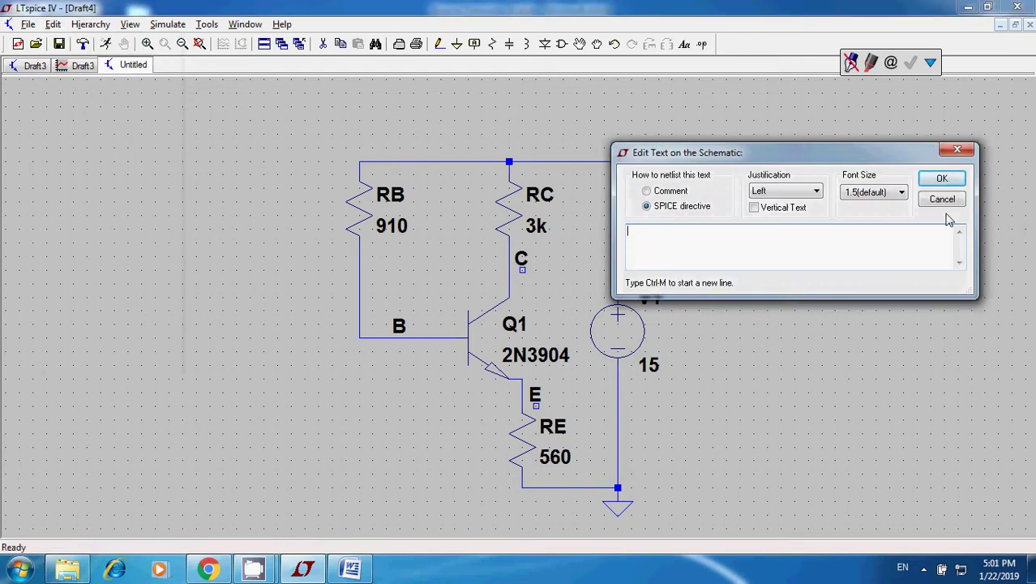
left_click(937, 203)
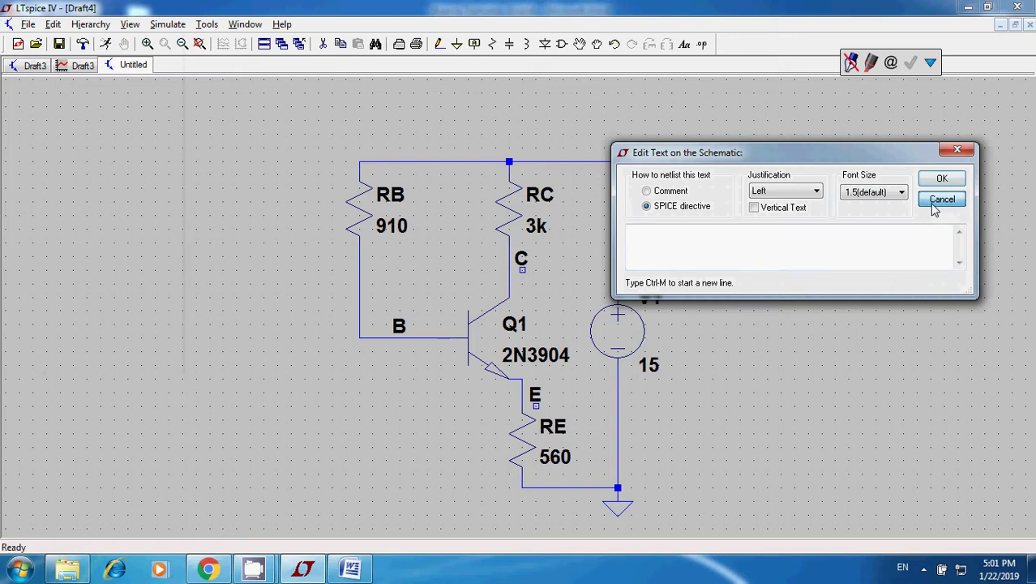
Step: Set up a DC operating point analysis and place its .op directive in the empty area above and beside source V1
left_click(51, 25)
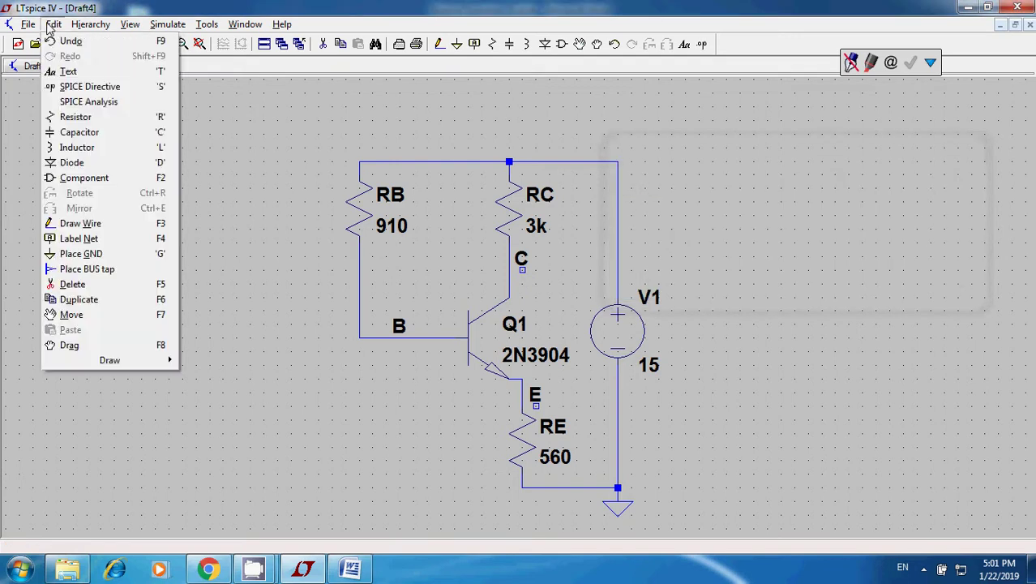
left_click(73, 102)
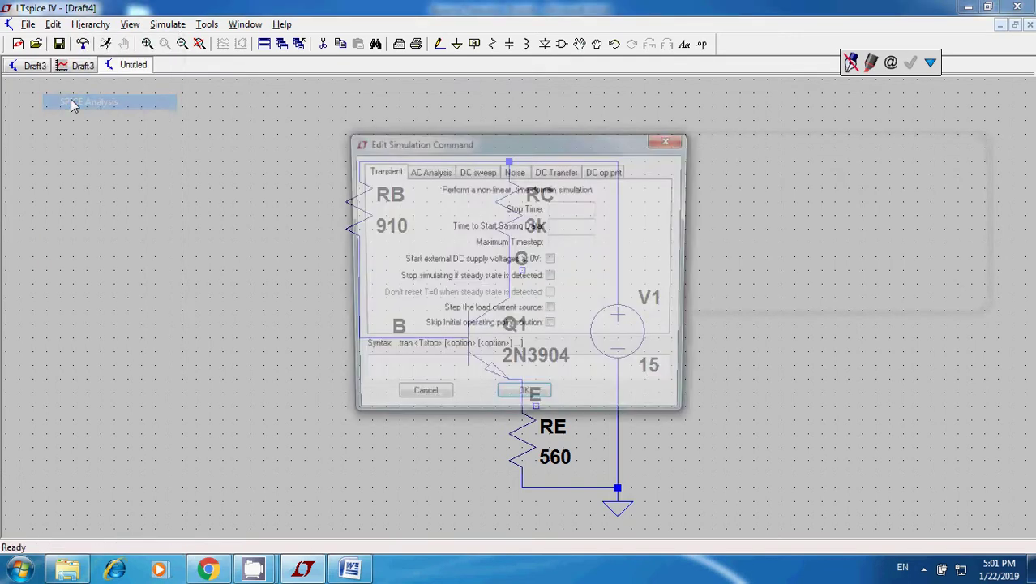
left_click(598, 173)
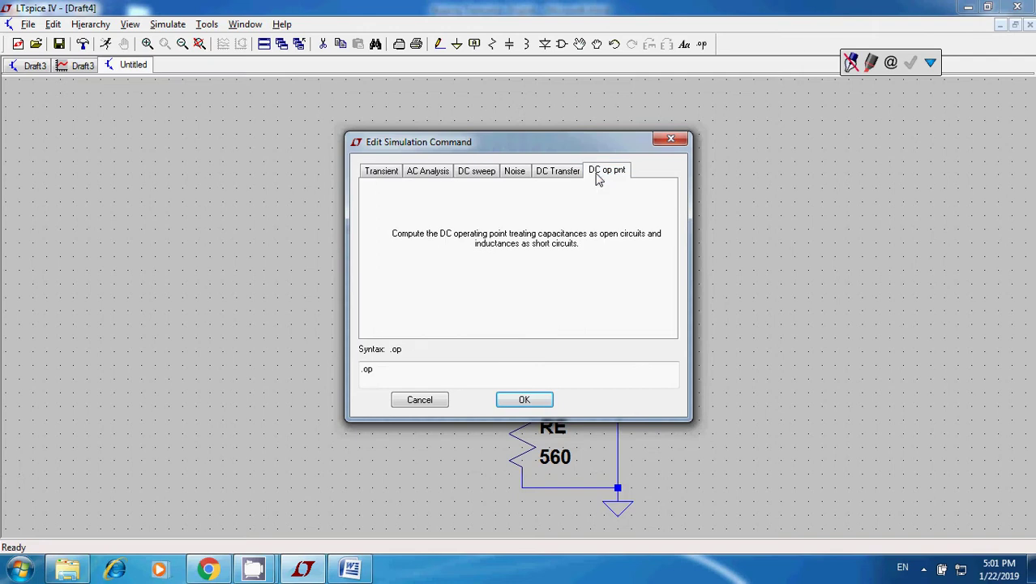
left_click(524, 399)
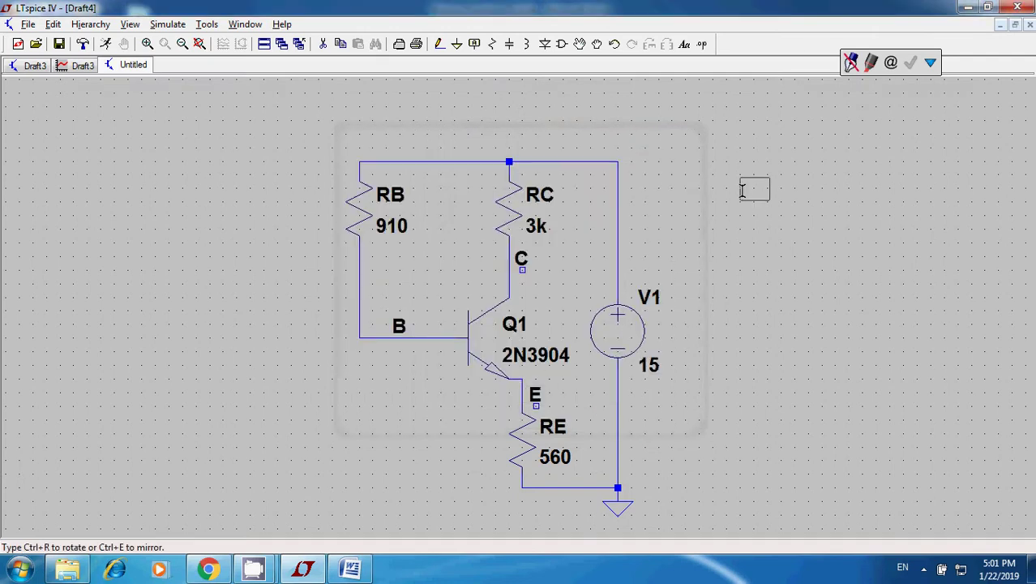
left_click(742, 194)
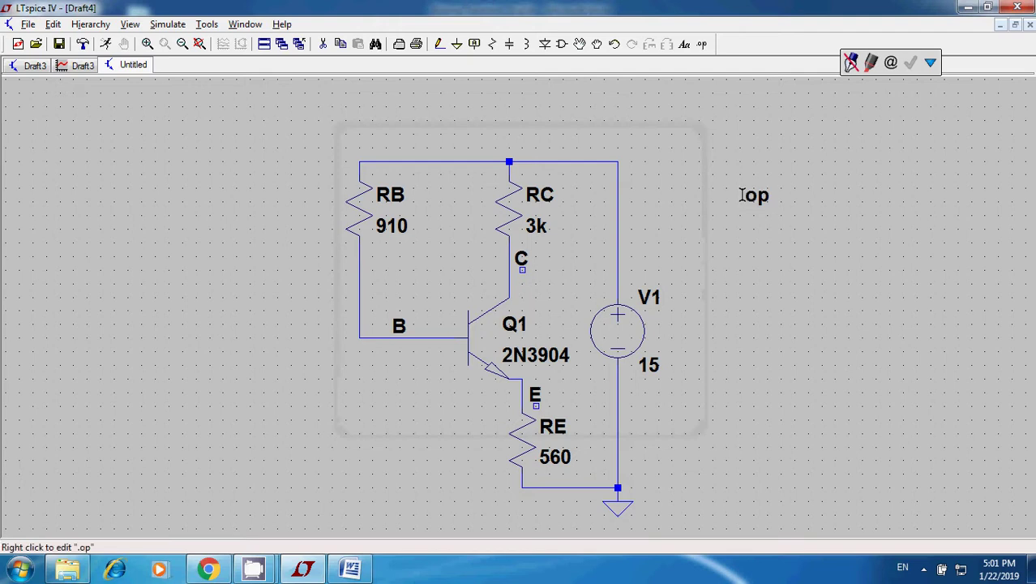
right_click(742, 195)
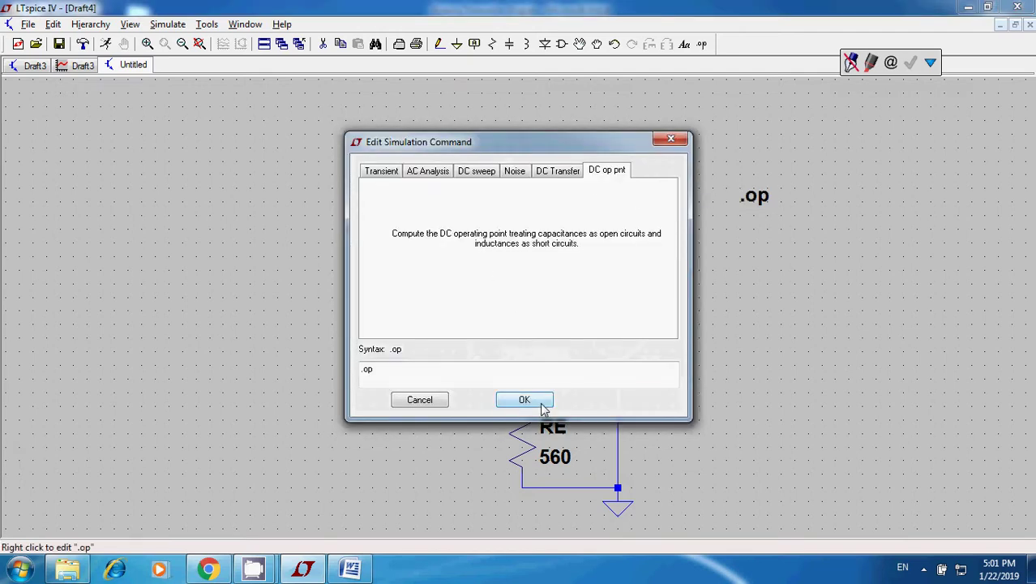
left_click(670, 142)
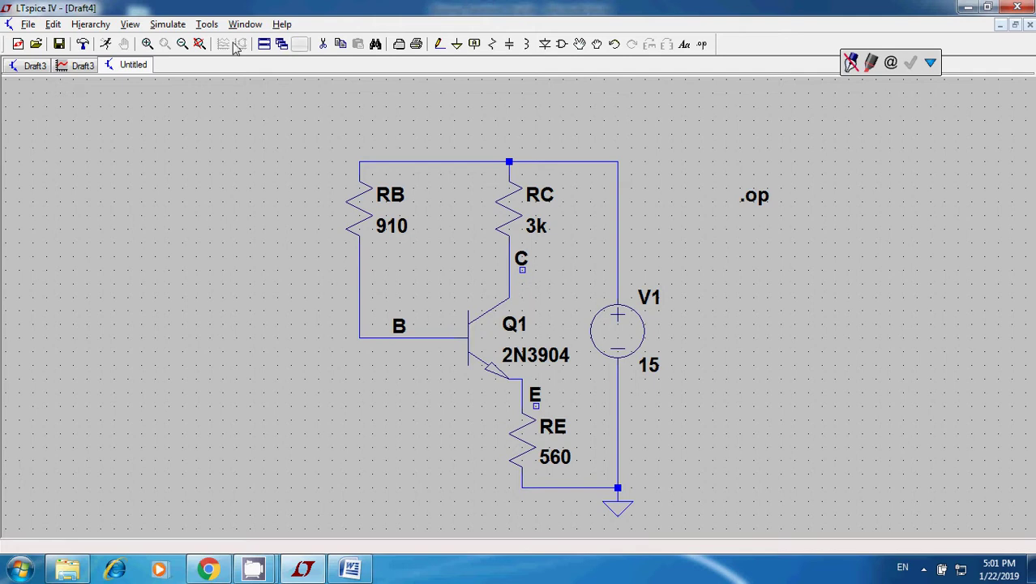
left_click(51, 25)
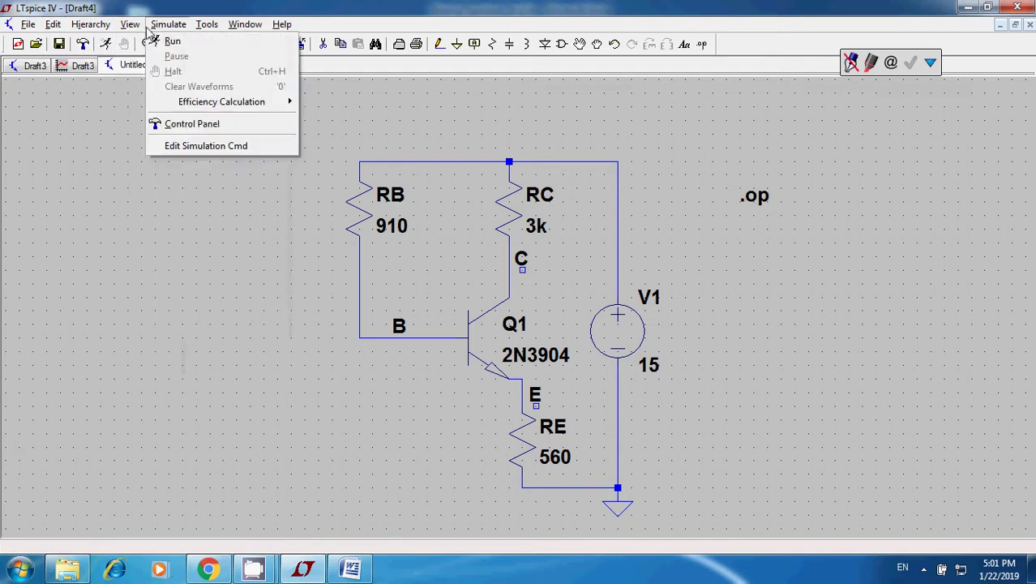
mouse_move(128, 31)
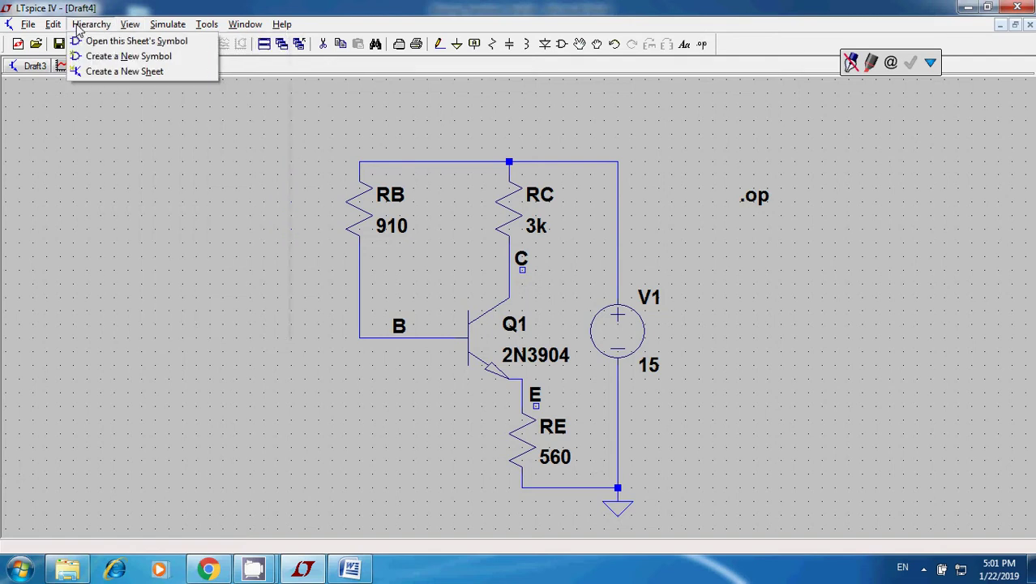
mouse_move(52, 29)
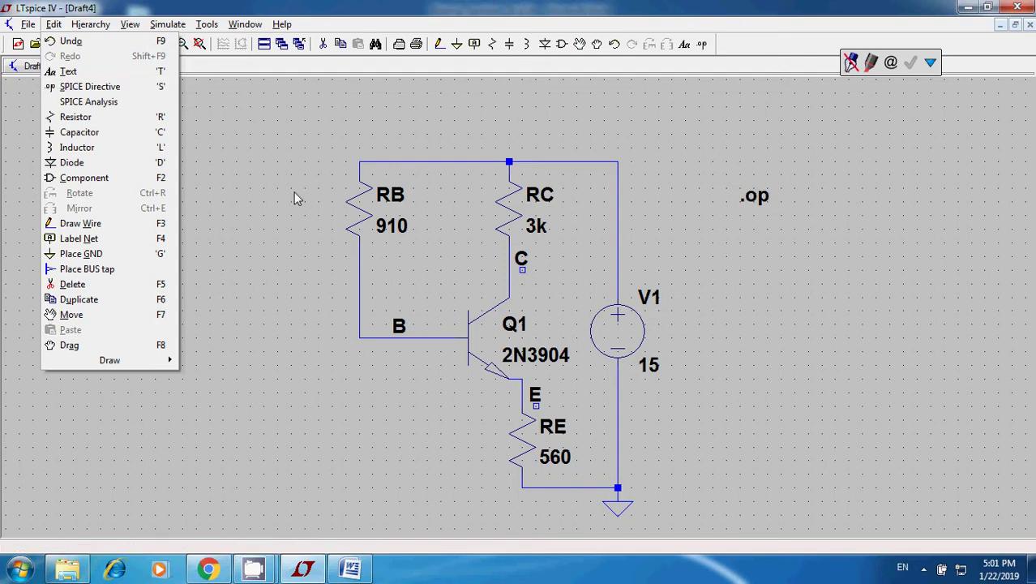
mouse_move(96, 28)
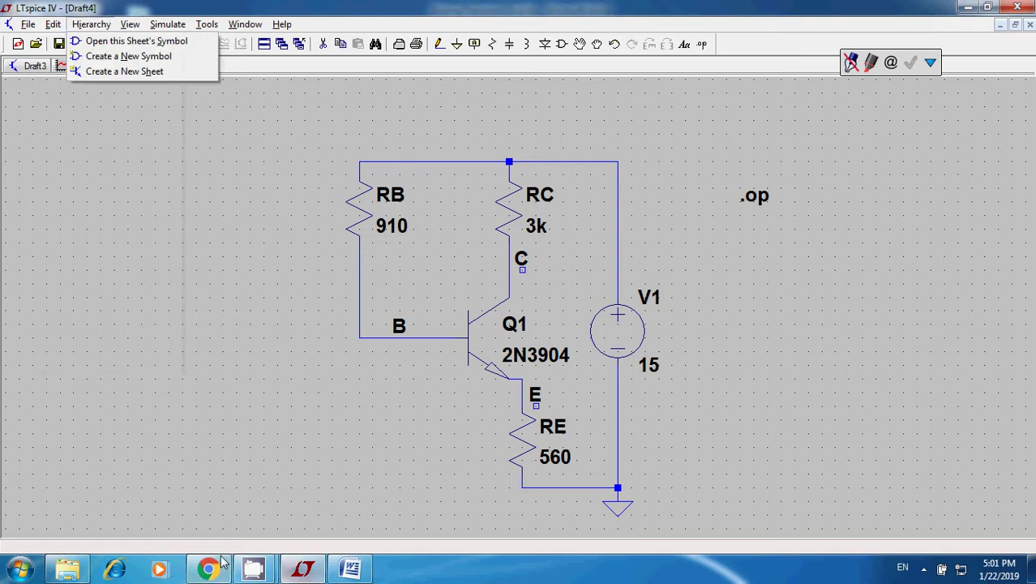
mouse_move(254, 567)
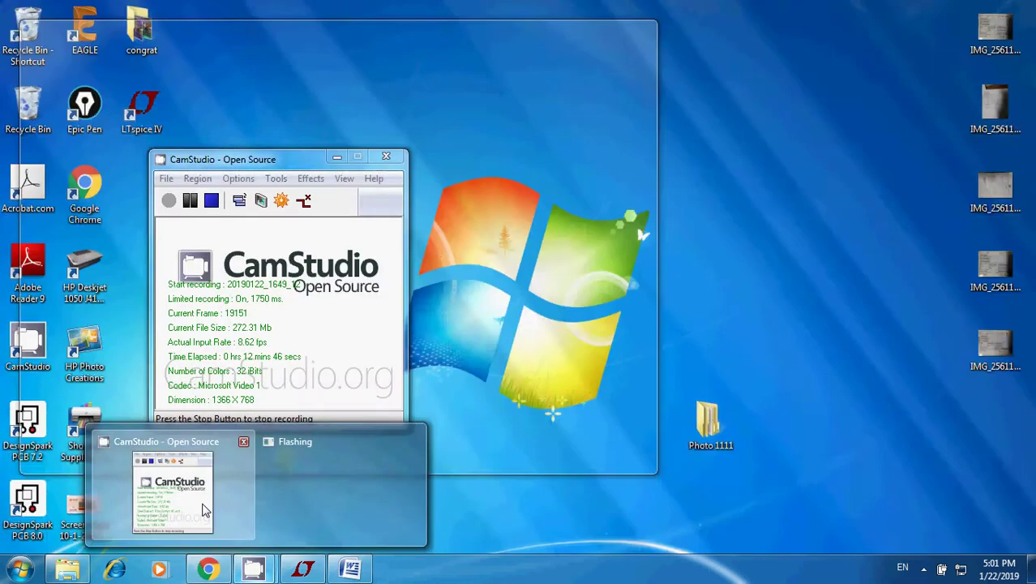
left_click(172, 490)
left_click(203, 202)
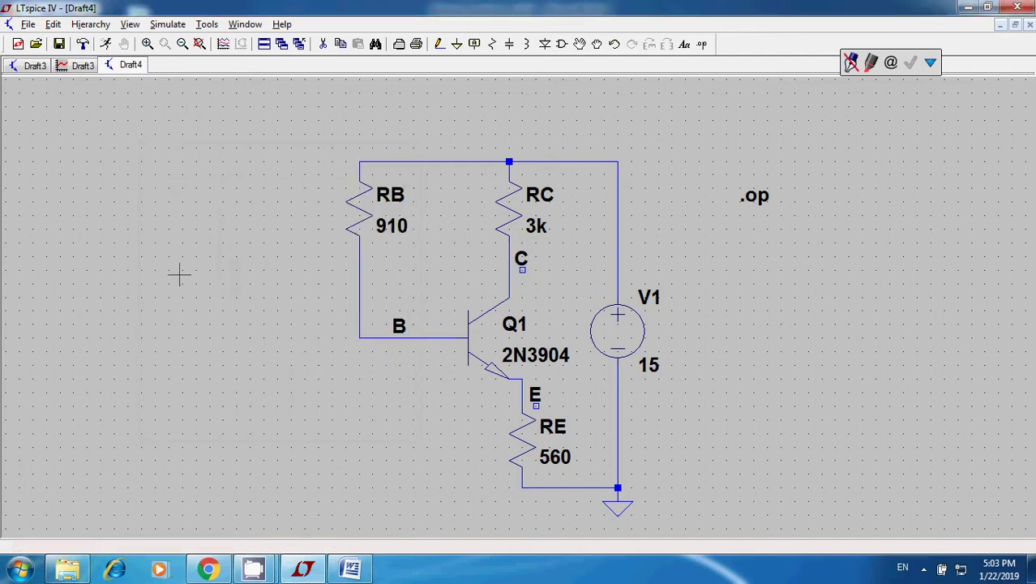
Step: Run the DC operating point simulation, move the results window aside to read it beside the circuit, and close it
left_click(168, 25)
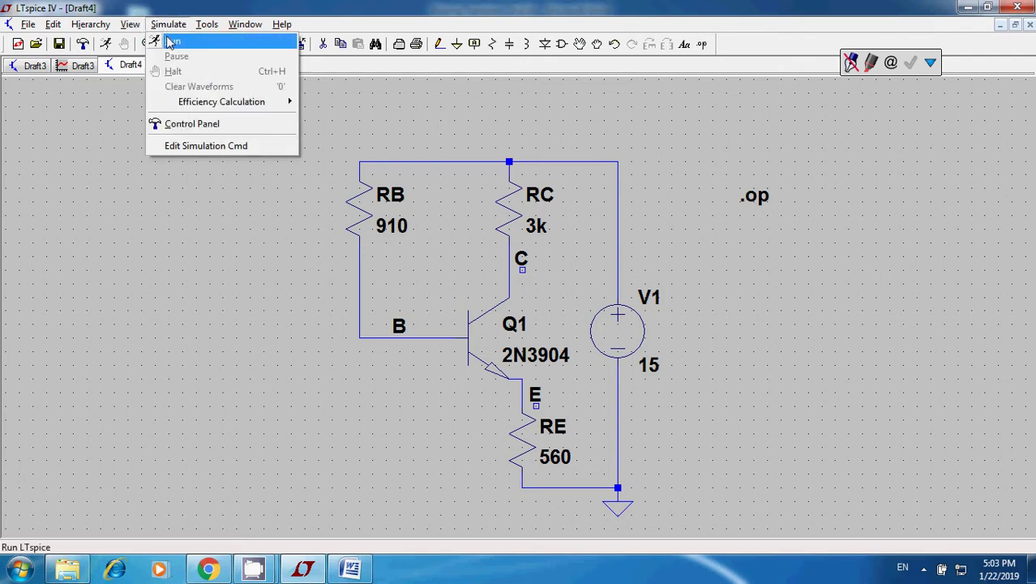
left_click(170, 43)
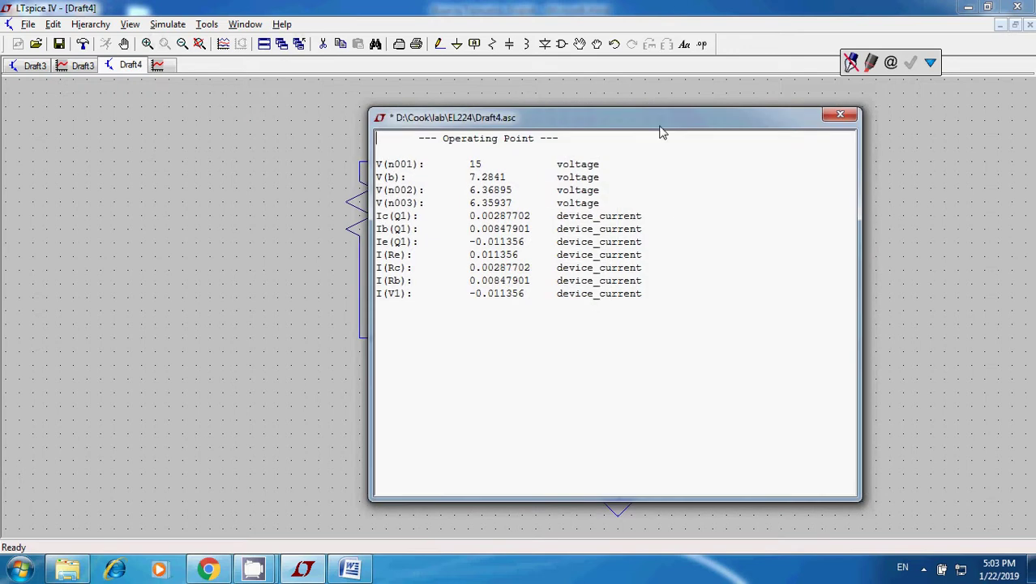
left_click_drag(661, 132, 887, 142)
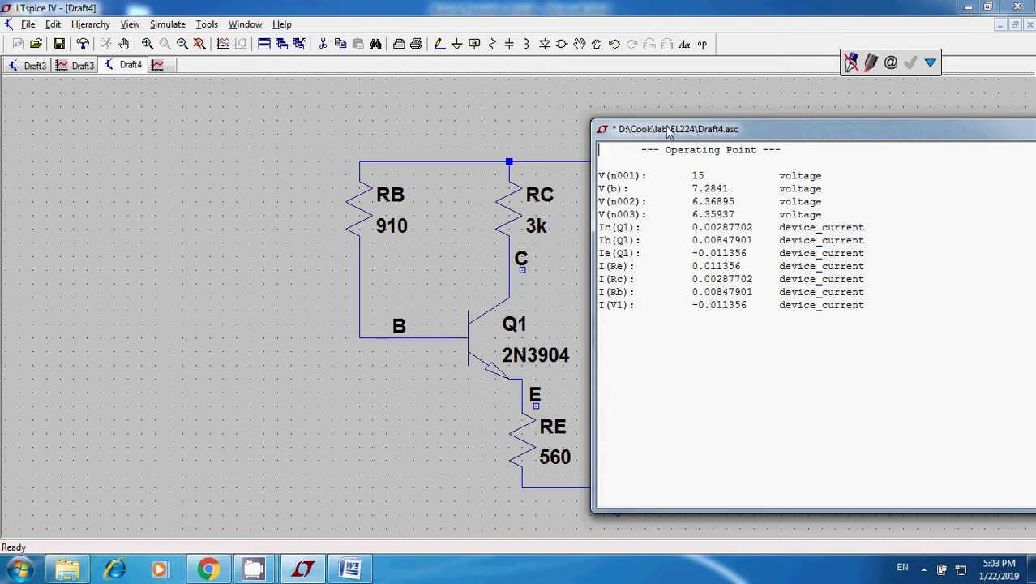
left_click_drag(869, 131, 793, 147)
left_click(988, 140)
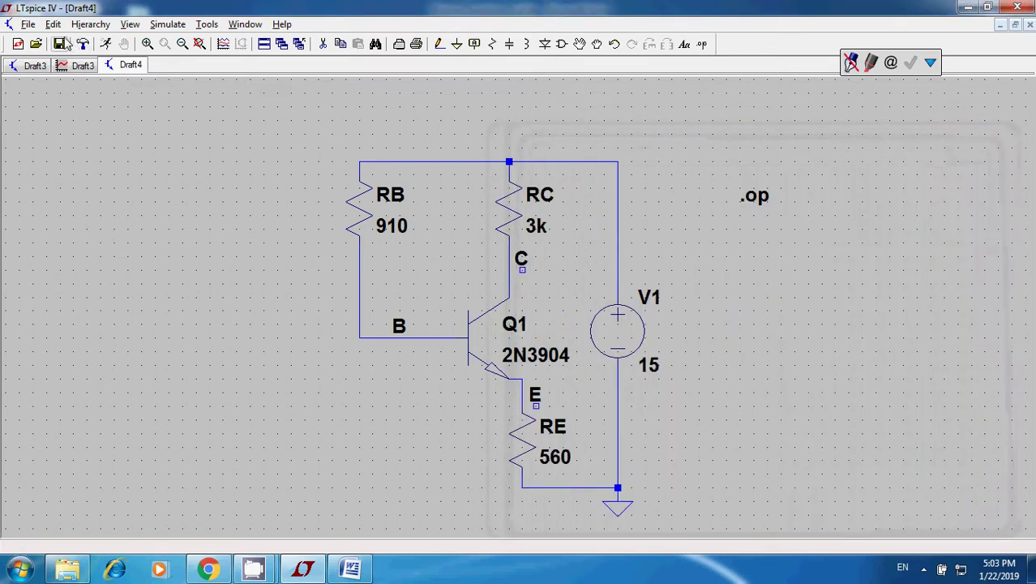
Step: Add the SPICE directive .TEMP 70 and place it in the empty area below RB, beside the emitter resistor
mouse_move(501, 310)
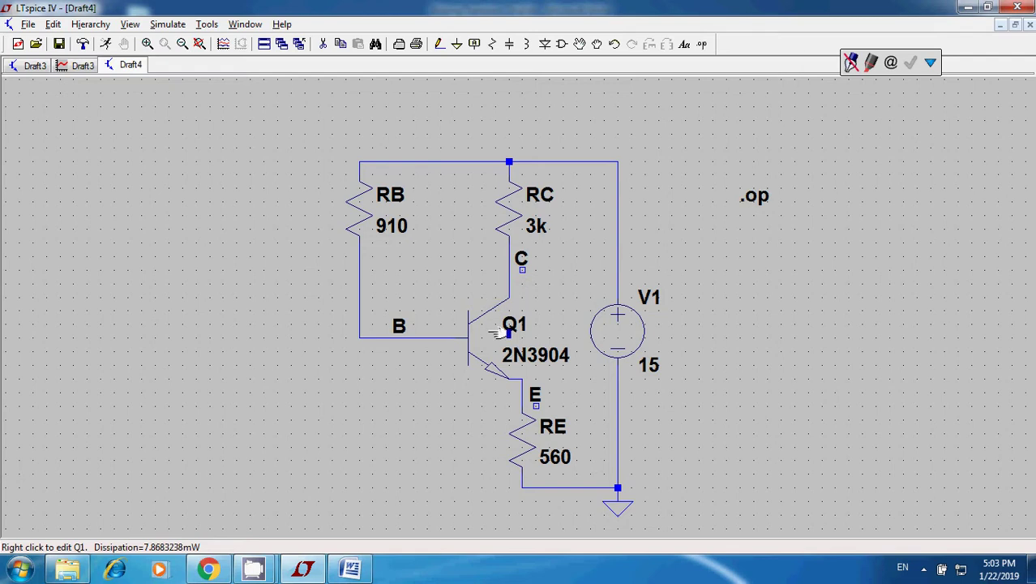
left_click(52, 24)
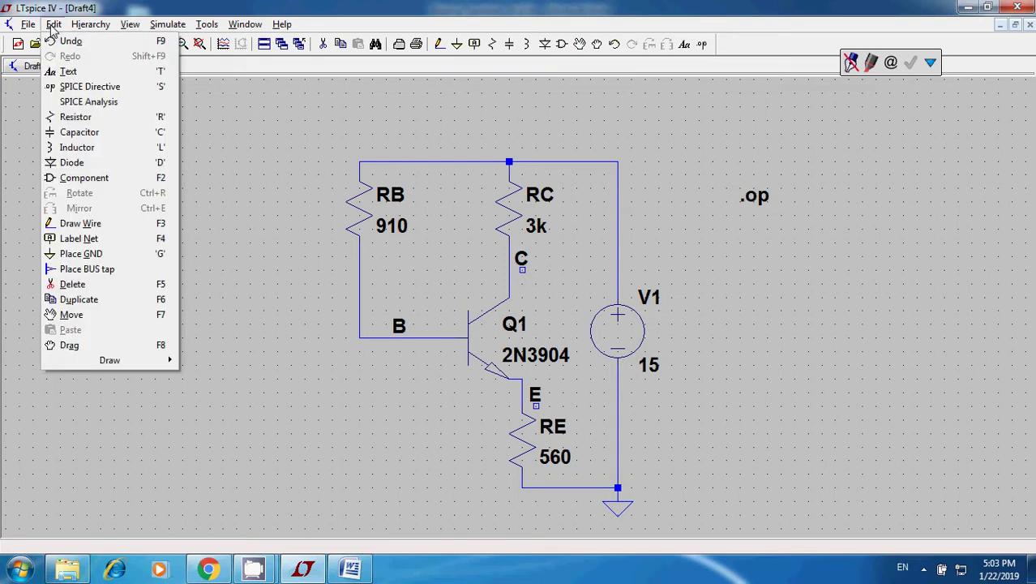
left_click(82, 92)
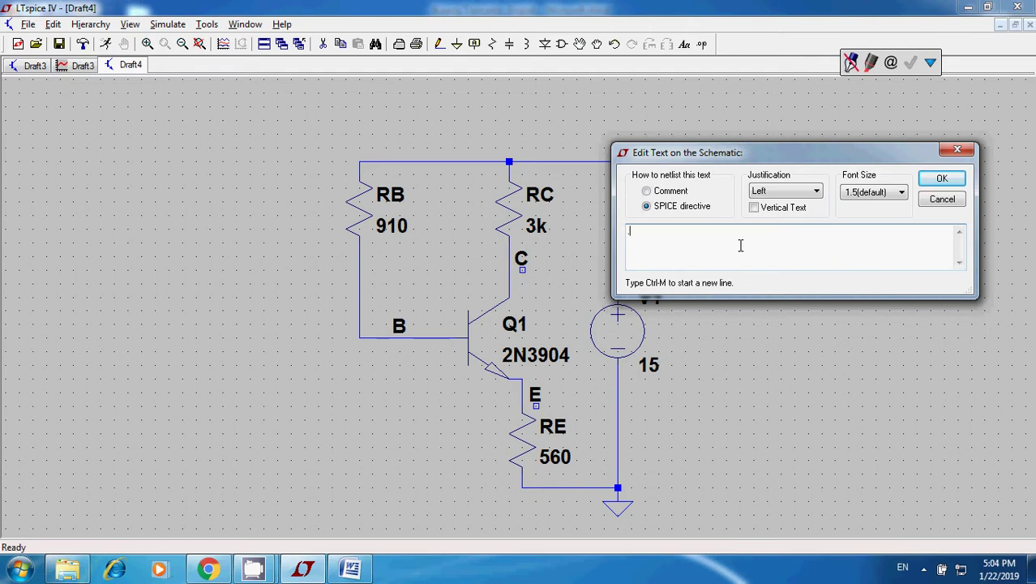
type(".TEMP 70")
left_click(942, 180)
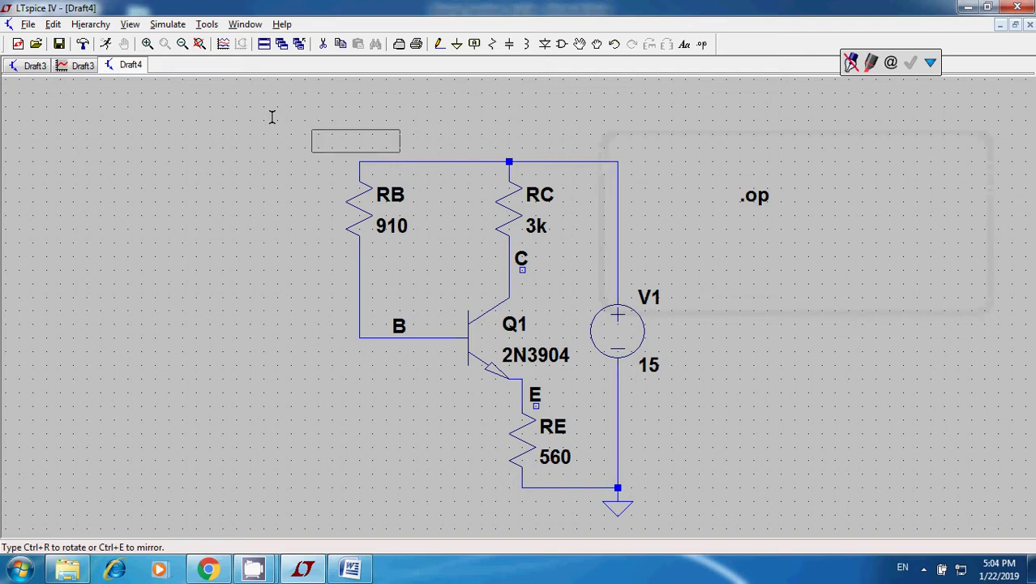
left_click(240, 460)
right_click(244, 459)
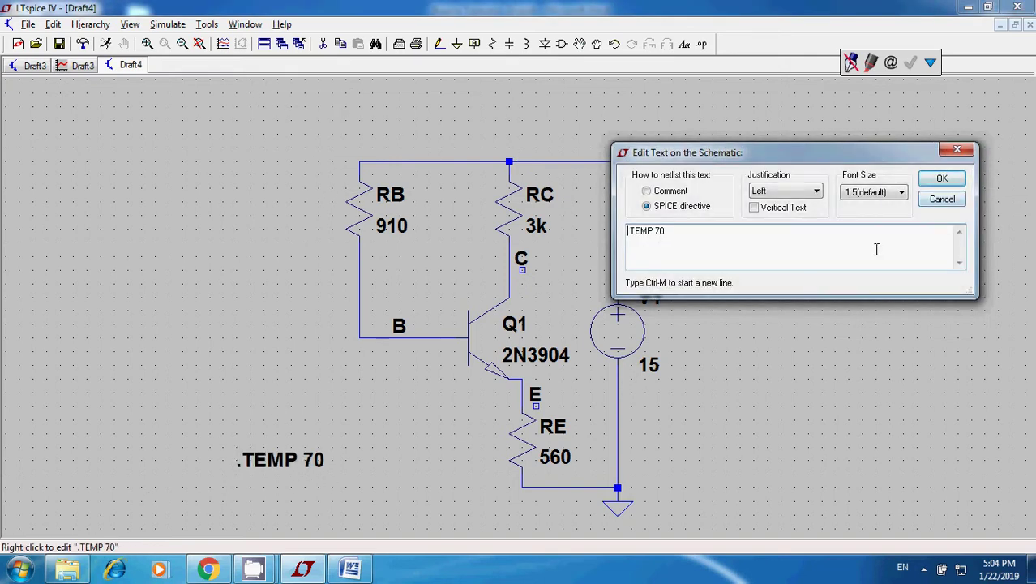
left_click(943, 200)
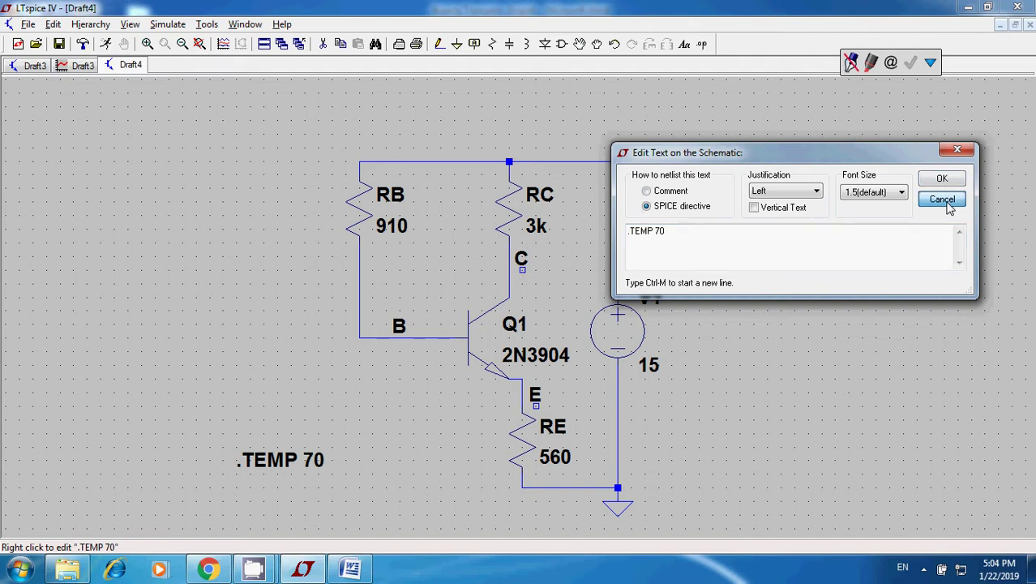
Step: Rerun the operating point simulation at 70 degrees, read the node voltages and device currents, and close the results
left_click(168, 24)
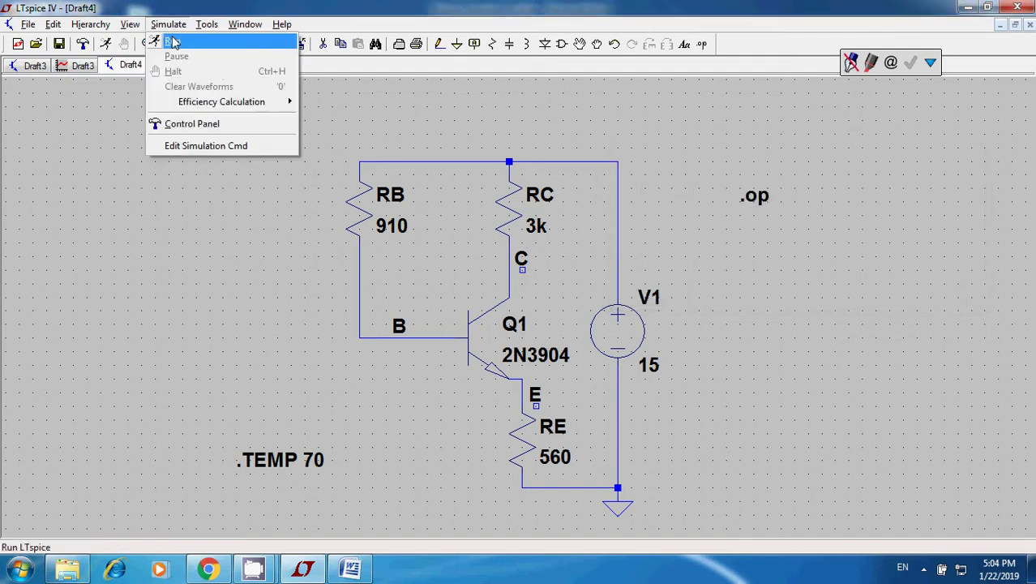
left_click(172, 41)
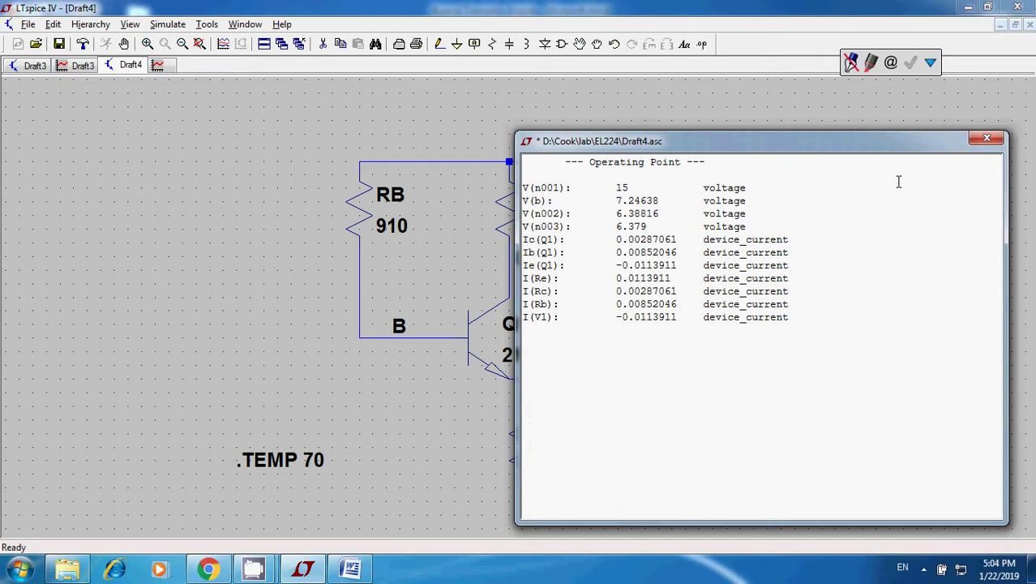
left_click(975, 144)
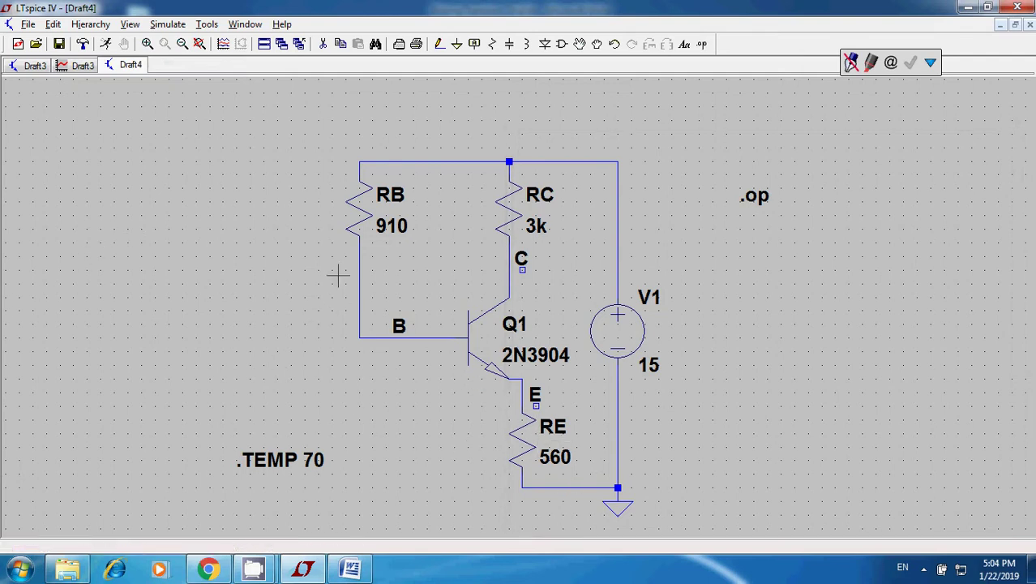
Step: Try to add a SPICE directive that steps the base resistor: .STEP PARAM RB 864.5 955.5
mouse_move(375, 195)
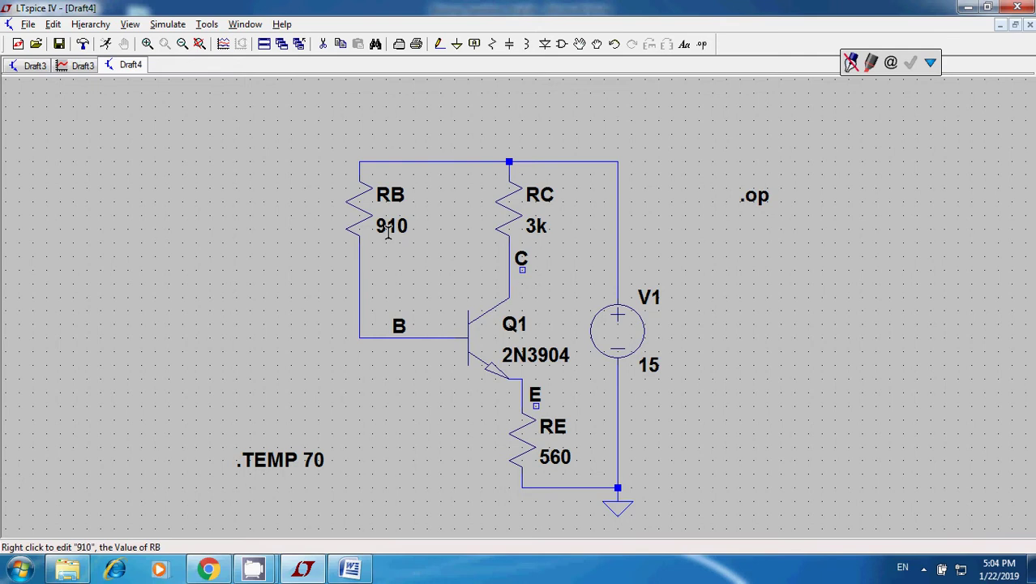
left_click(53, 24)
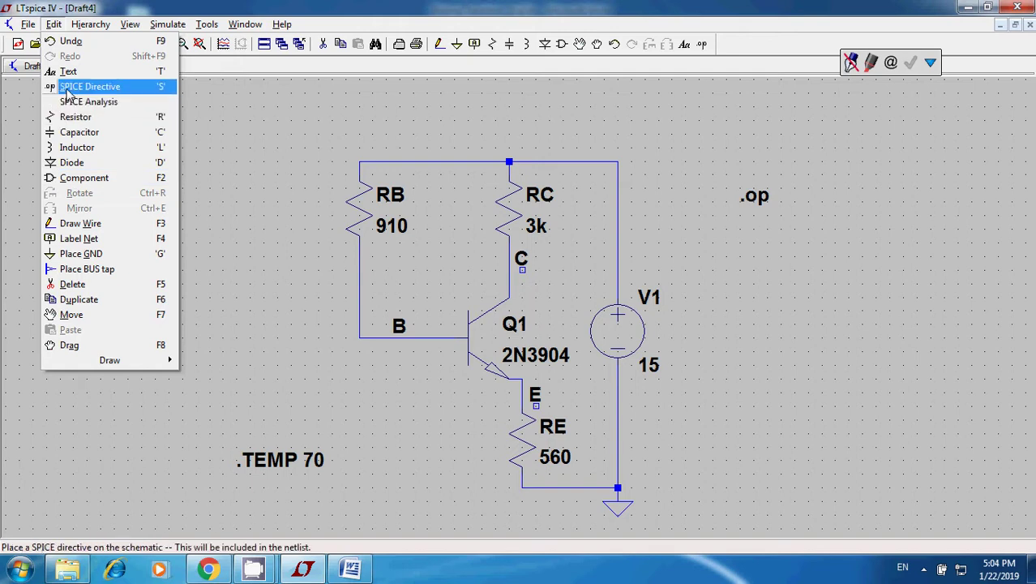
left_click(81, 86)
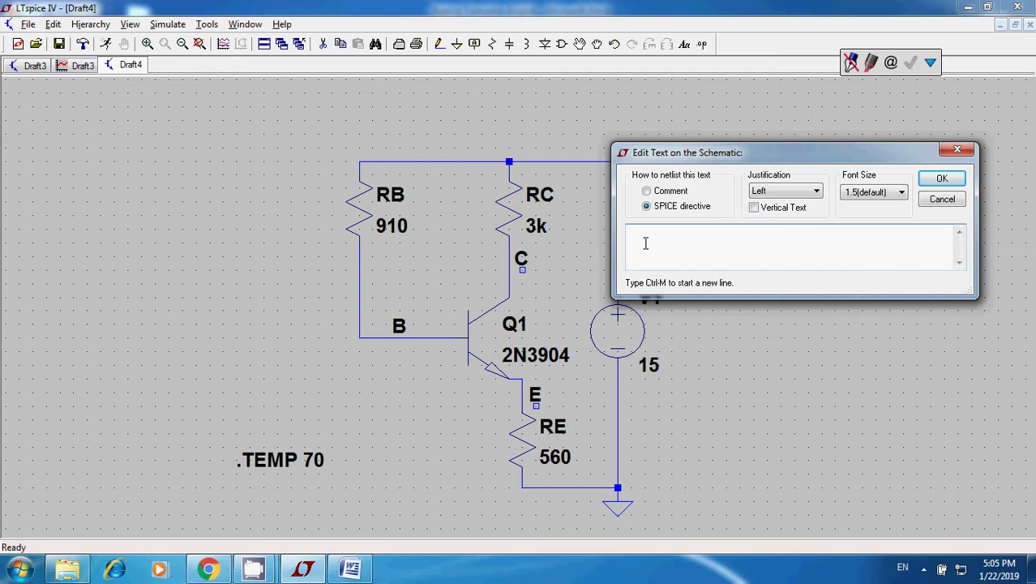
type(".STE")
key("BackSpace")
key("BackSpace")
type("TEP PARA")
key("BackSpace")
key("BackSpace")
type("RAM RB")
type("864.5")
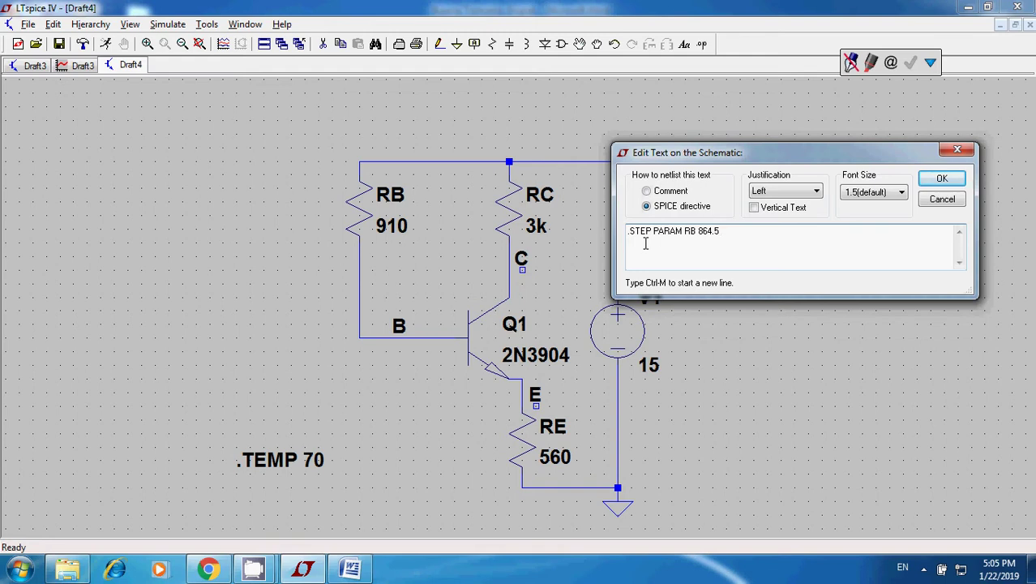
type("955.5")
left_click(940, 181)
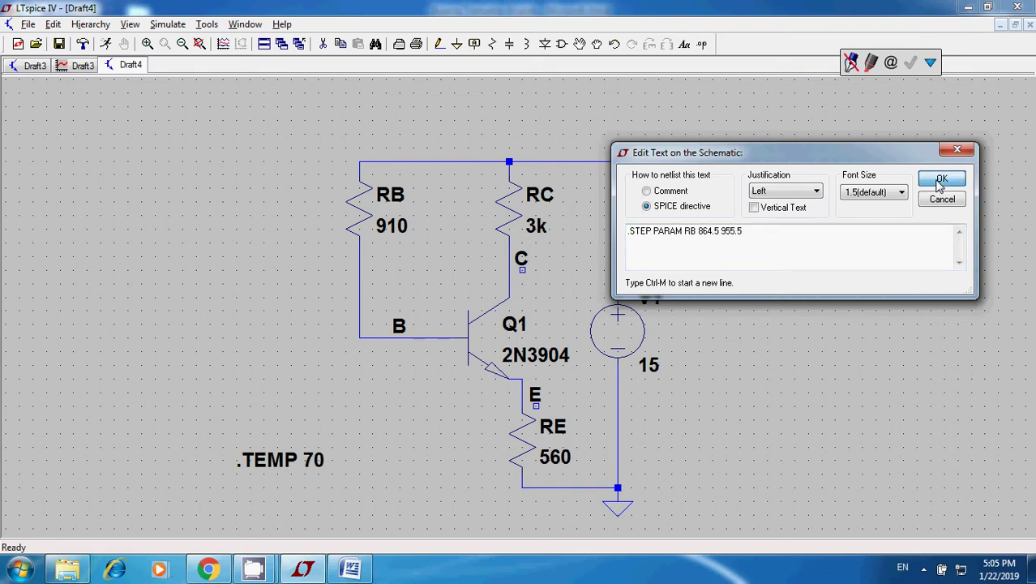
Step: Run the simulation once more after the RB step attempt, check the operating point results, and close them
left_click(154, 25)
left_click(167, 38)
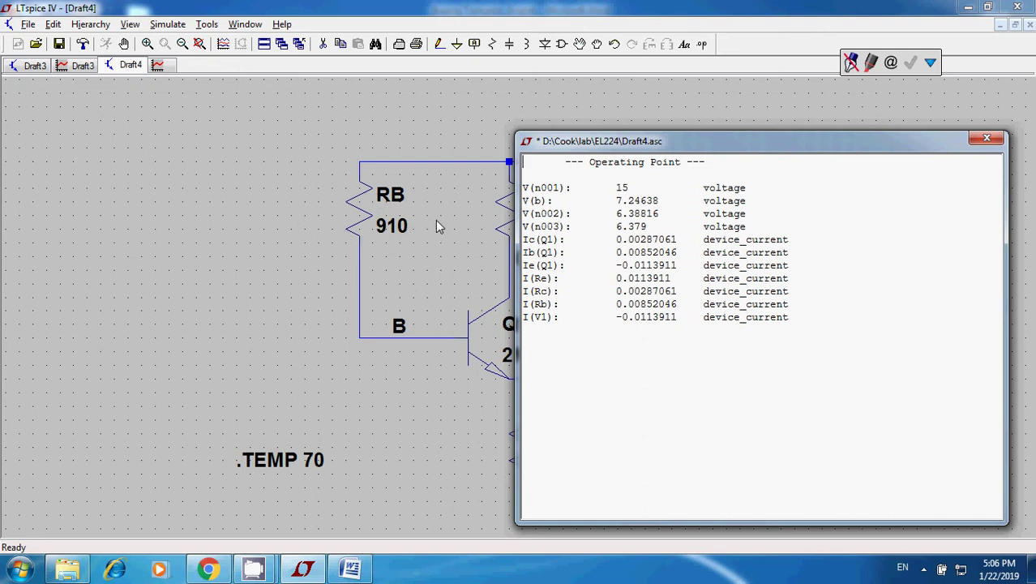
left_click(997, 143)
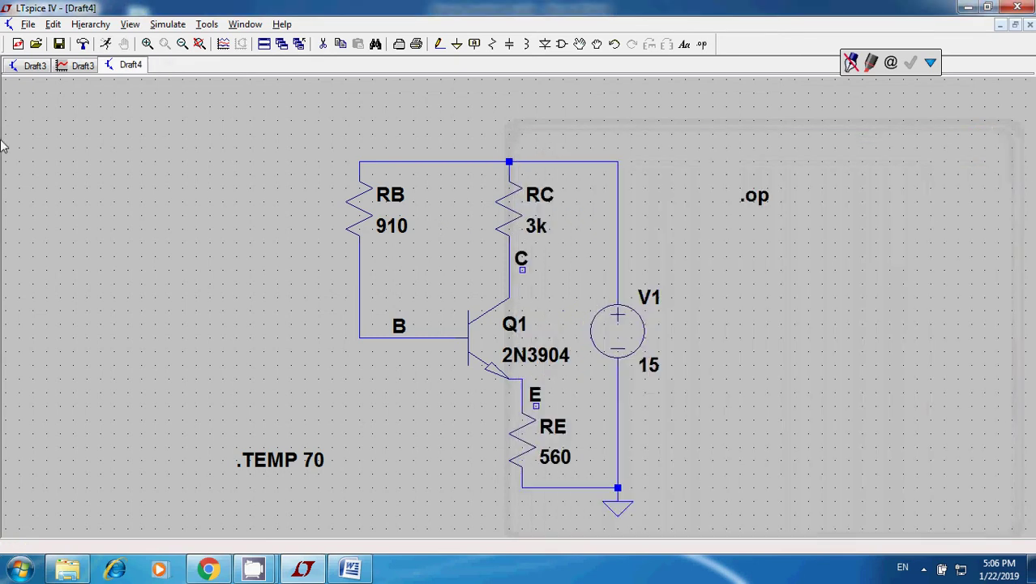
Step: Try to add a SPICE directive that steps the transistor's gain: .STEP NPN 2N3904 (BF) LIST 100 200 300
mouse_move(485, 372)
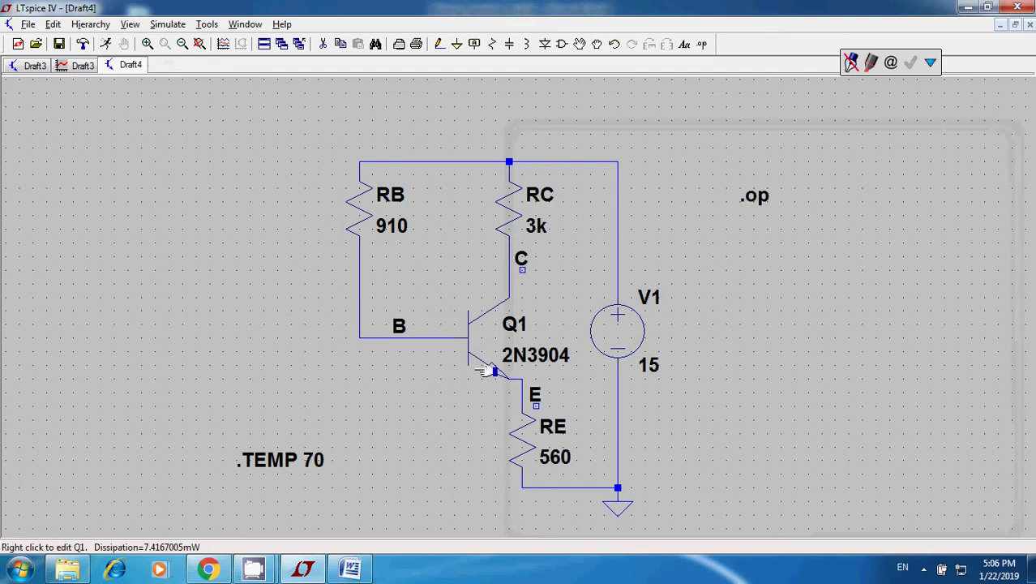
left_click(49, 26)
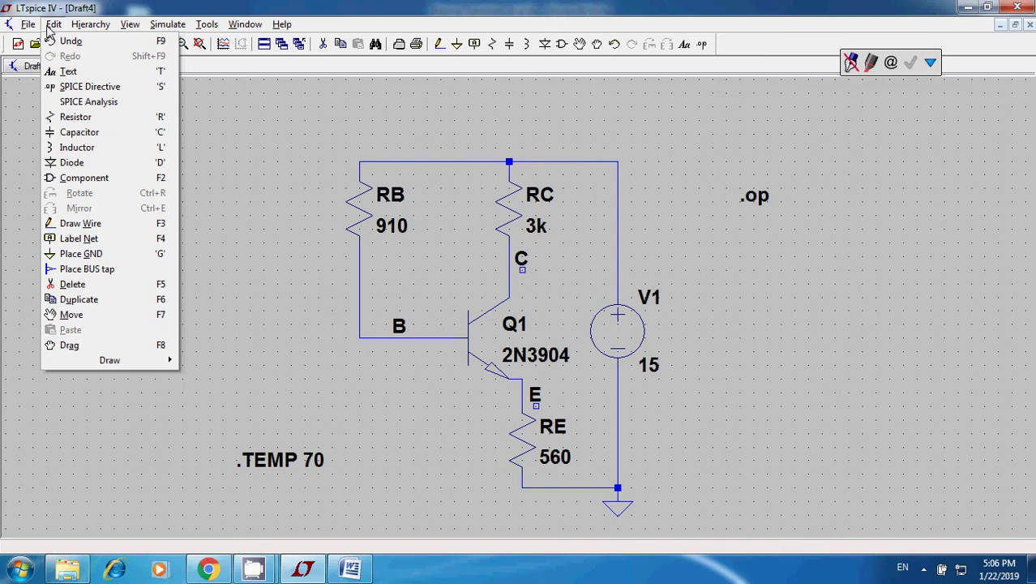
left_click(70, 91)
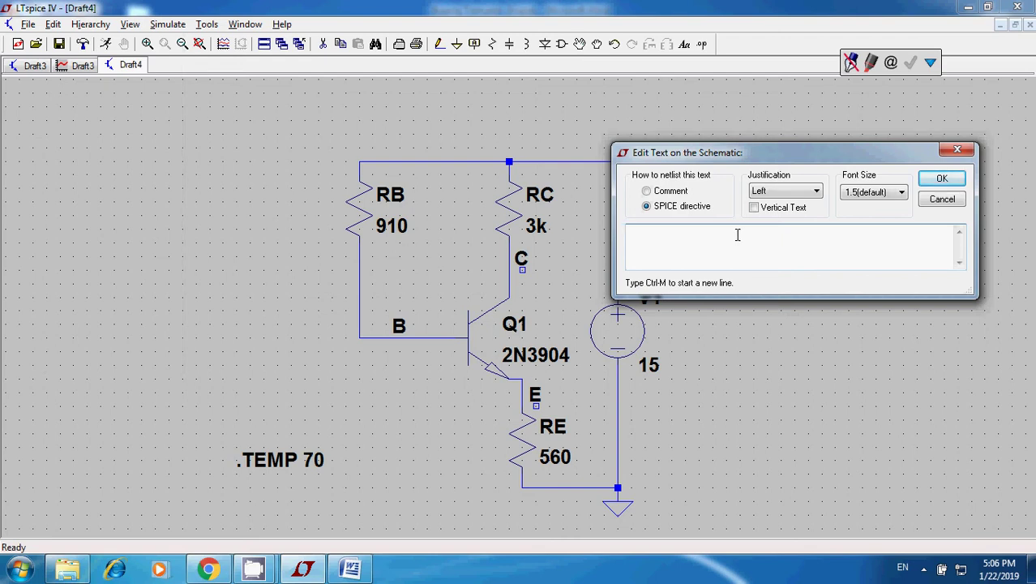
type(".STEP")
type("NPN 2N3")
type("04 (BF) LIS")
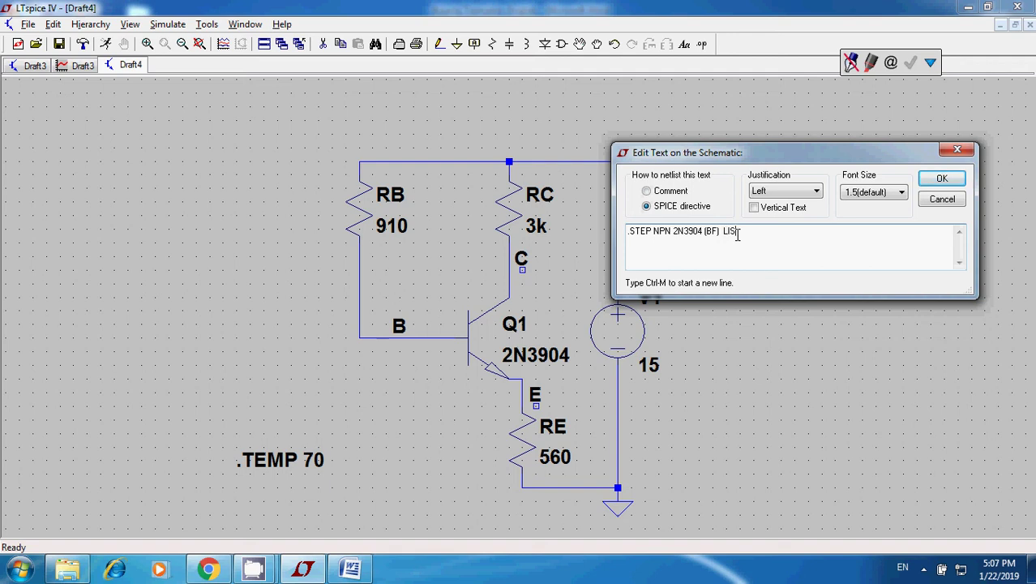
type("T 100 200 300")
left_click(955, 180)
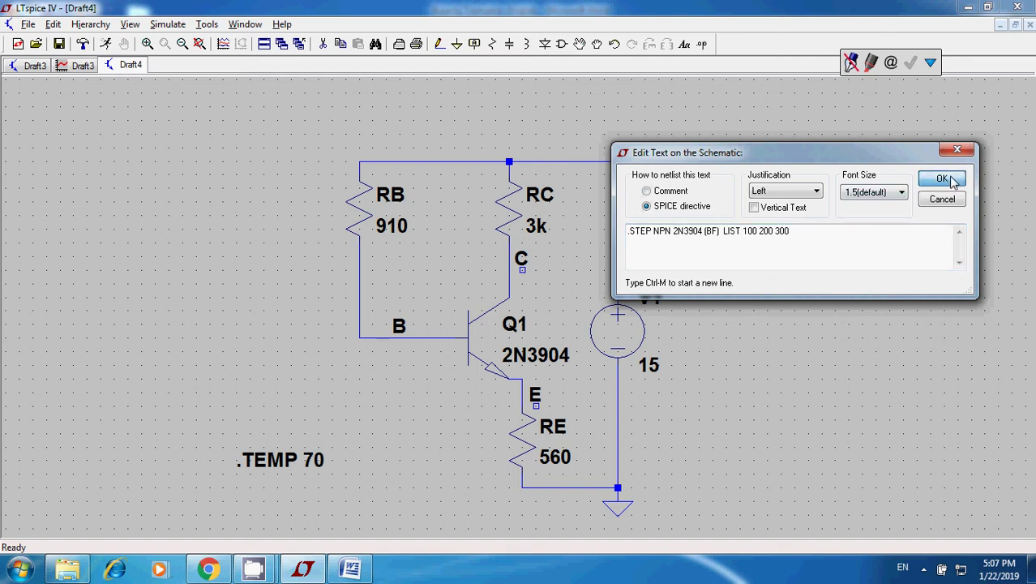
Step: Run the simulation after the BF step attempt, read the operating point voltages and device currents, and close the results
left_click(169, 25)
left_click(172, 43)
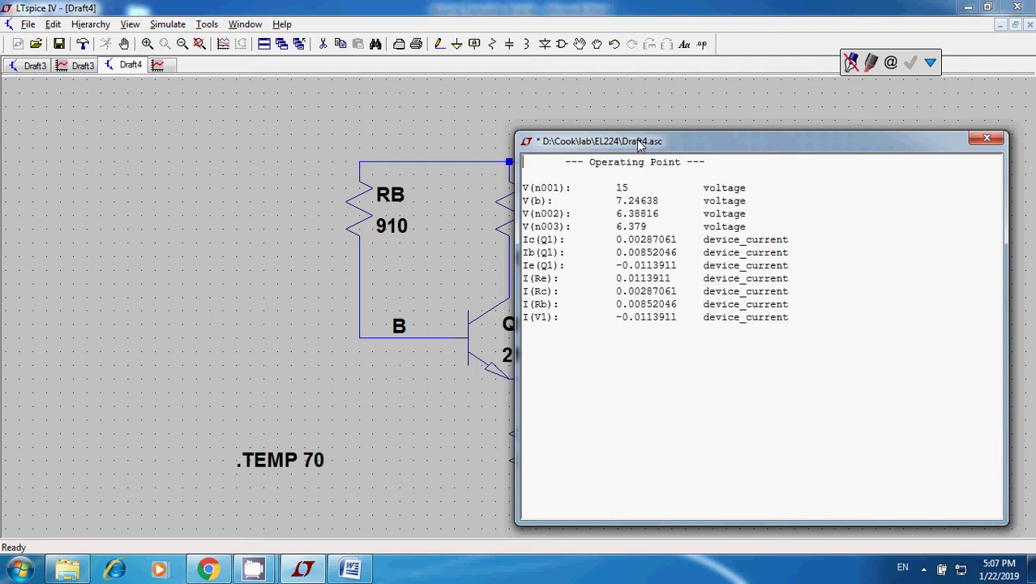
left_click(987, 139)
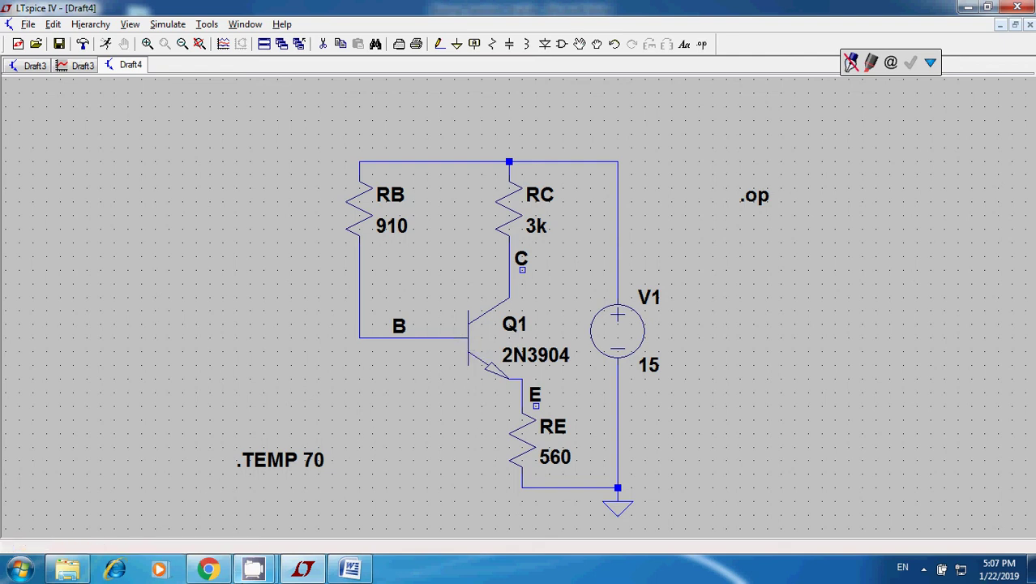
mouse_move(246, 572)
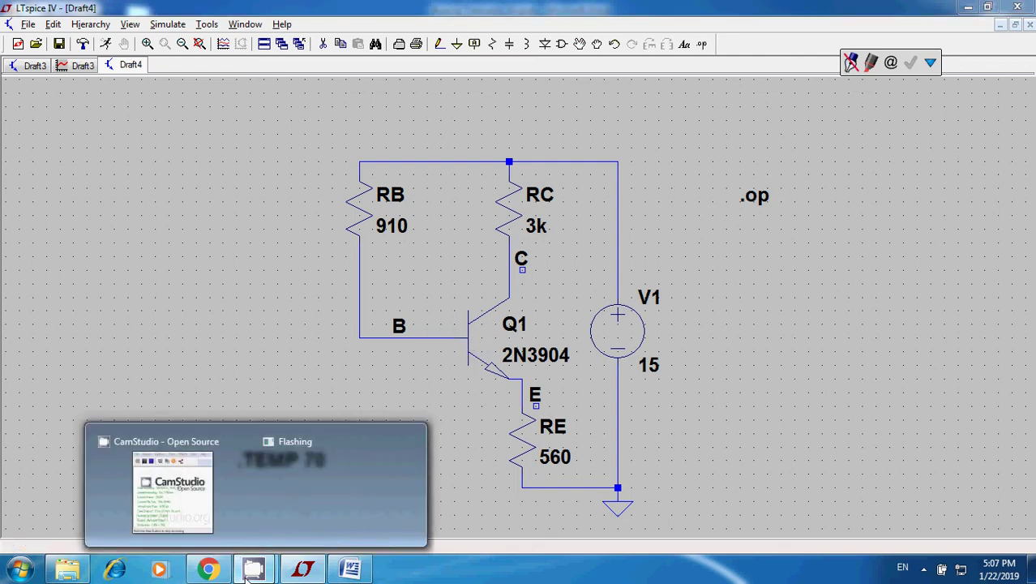